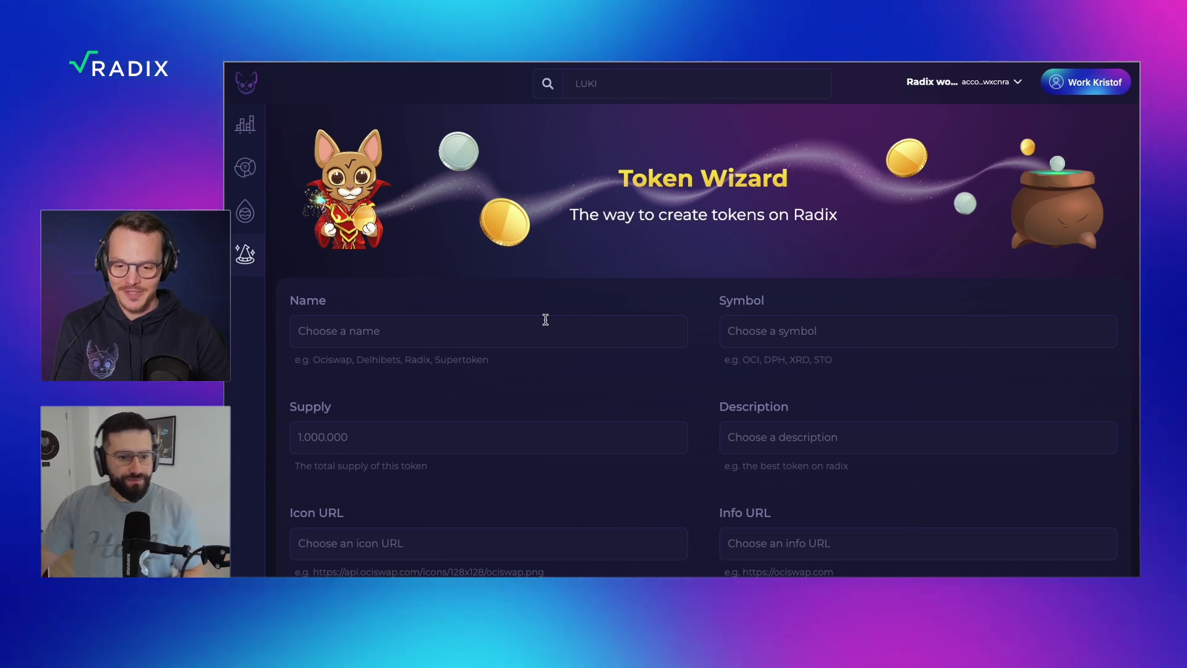
Name the new token Luki and give it the symbol LUKI
{"action": "left_click", "coordinate": [541, 328]}
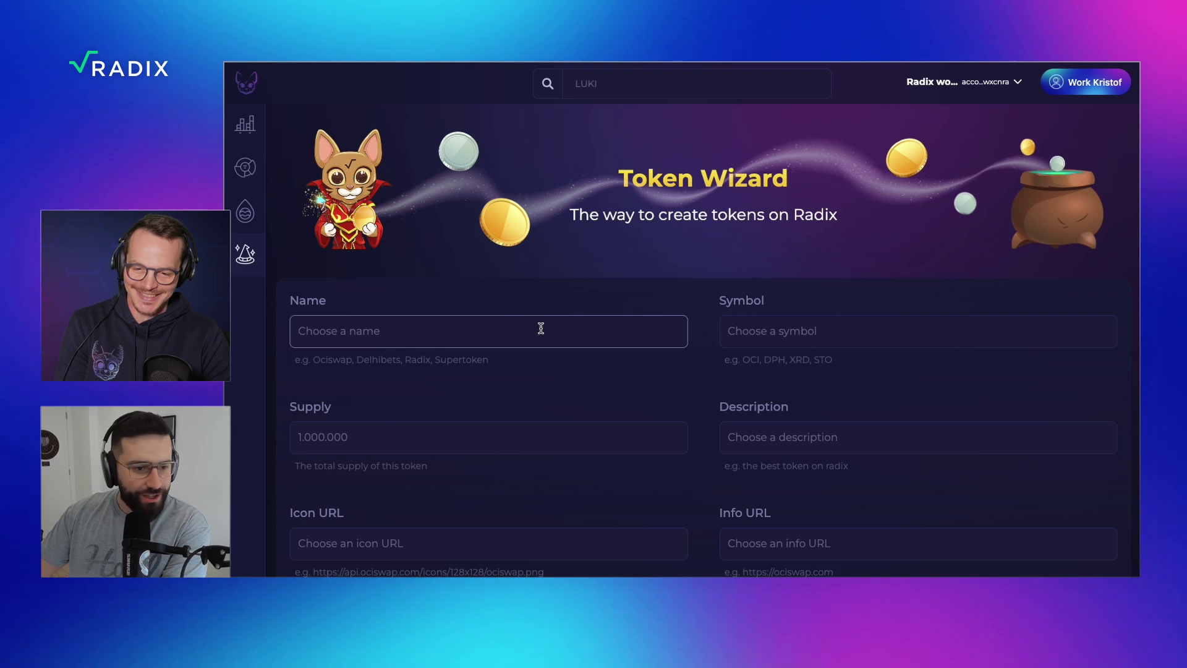
{"action": "type", "text": "Luki"}
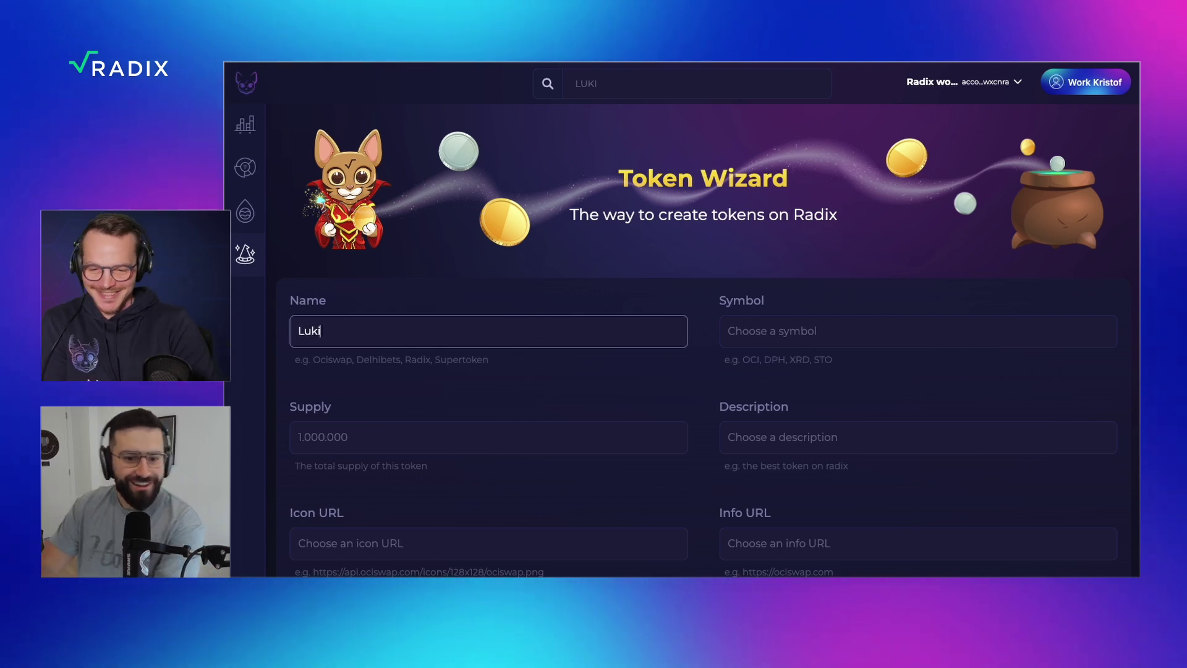
{"action": "left_click", "coordinate": [781, 323]}
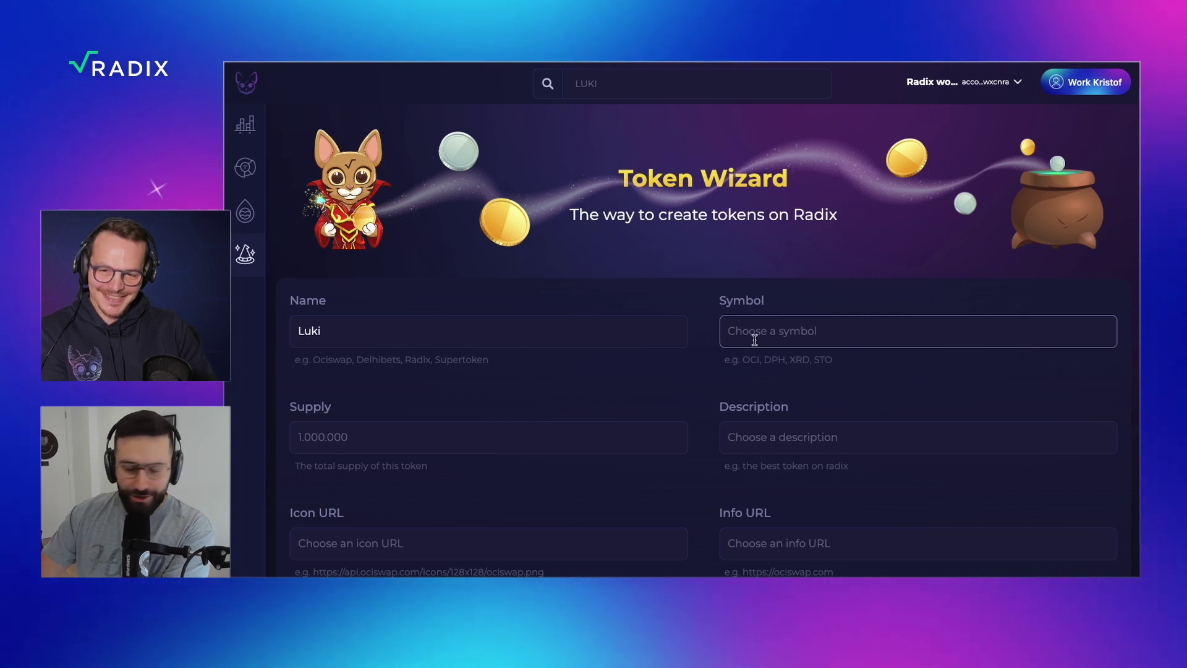
{"action": "type", "text": "LUKI"}
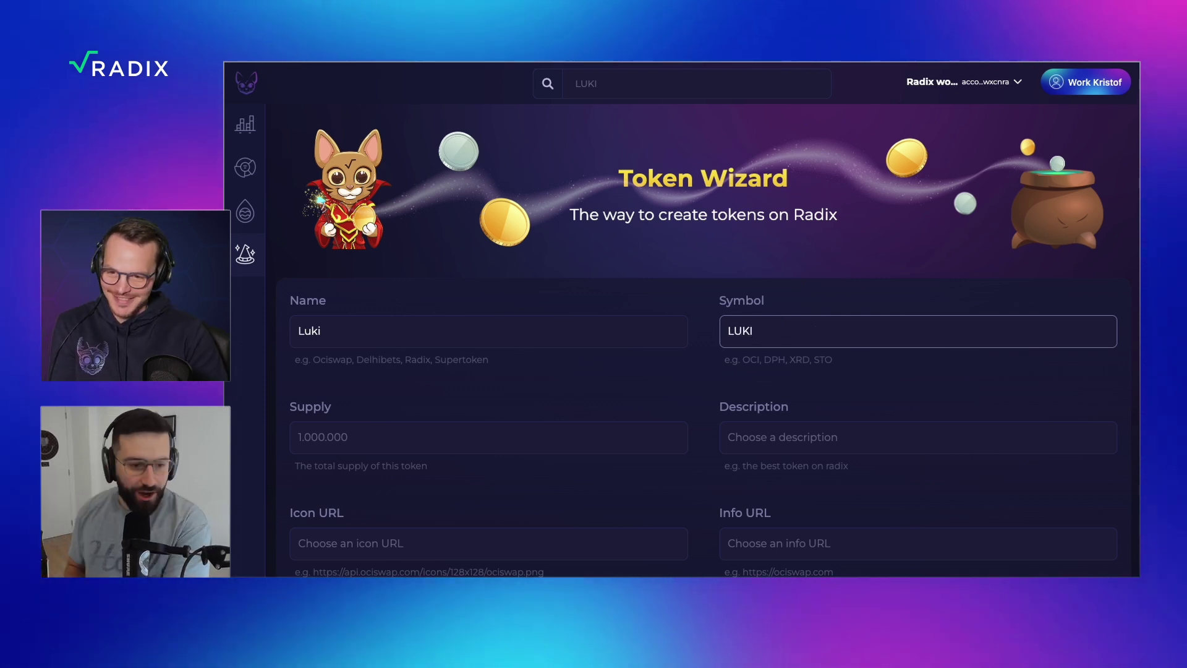
Set the token supply to 55555 and enter the description "The best token on Radix"
{"action": "key", "text": "Tab"}
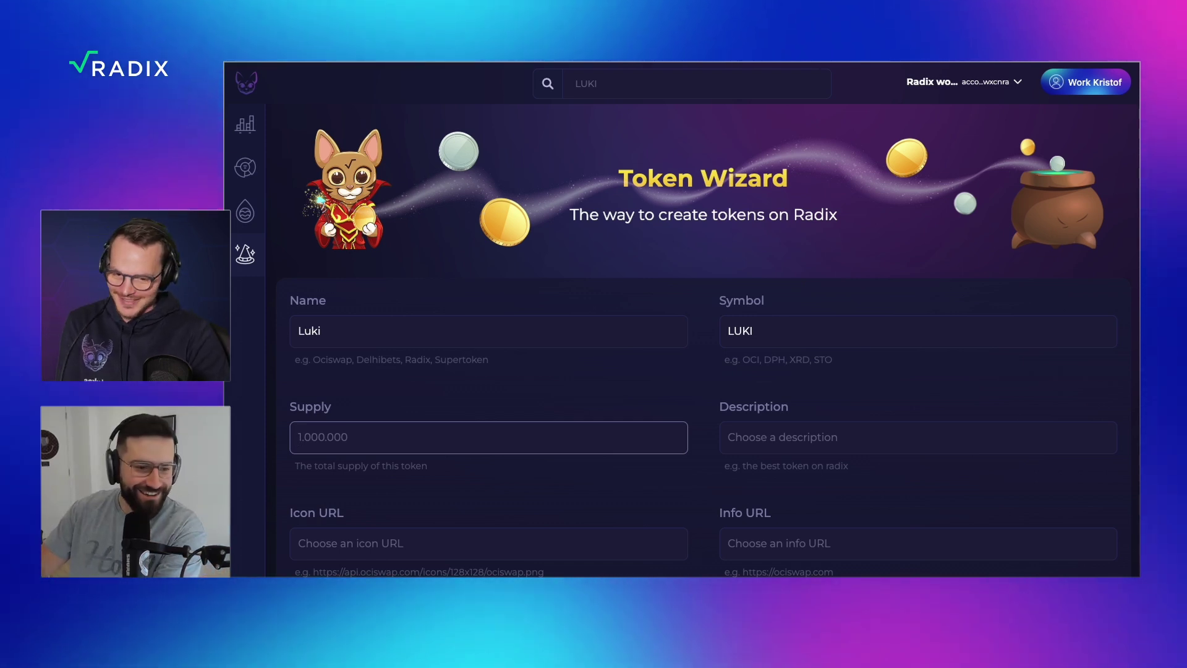
{"action": "type", "text": "55555"}
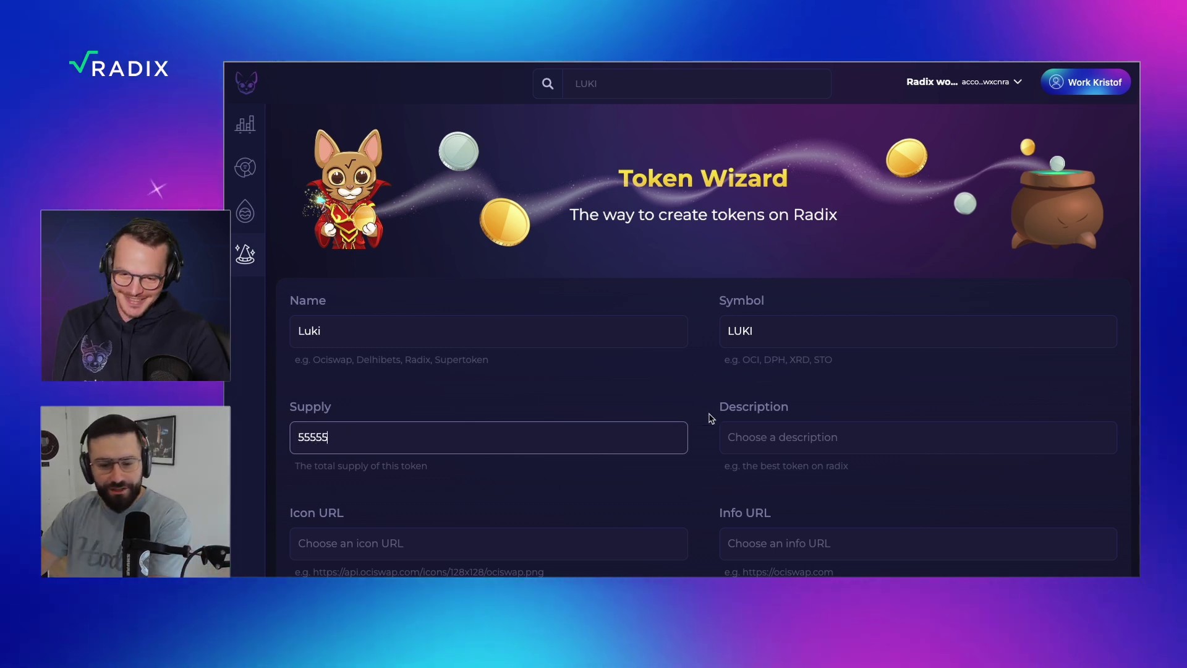
{"action": "left_click", "coordinate": [764, 439]}
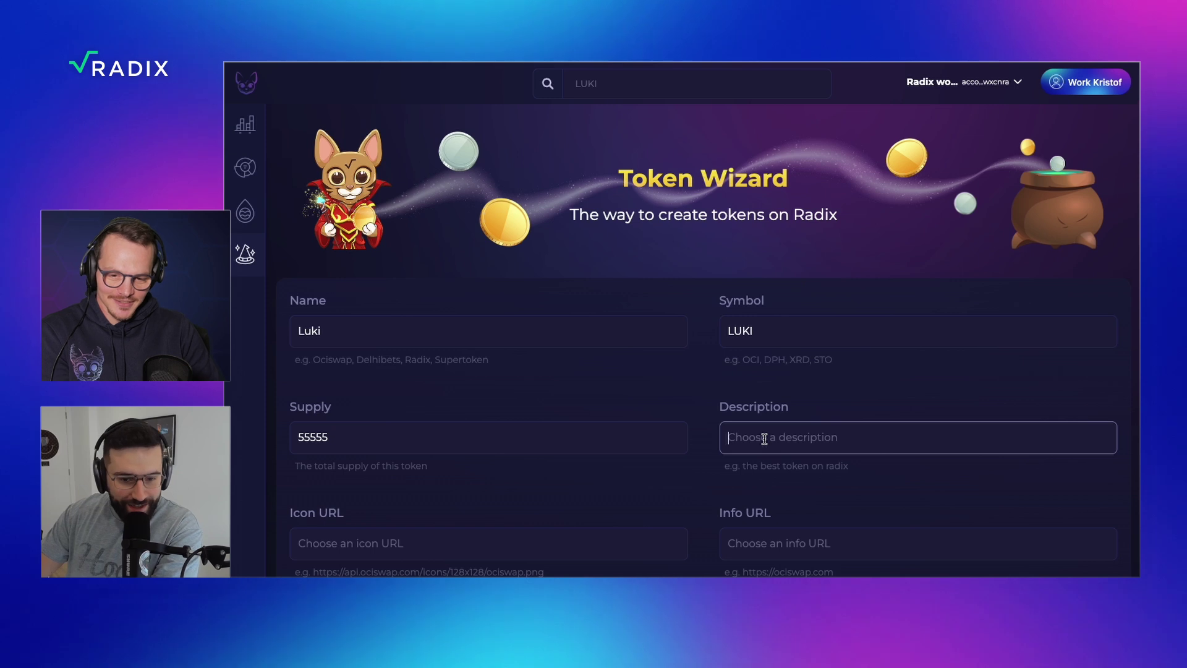
{"action": "type", "text": "The"}
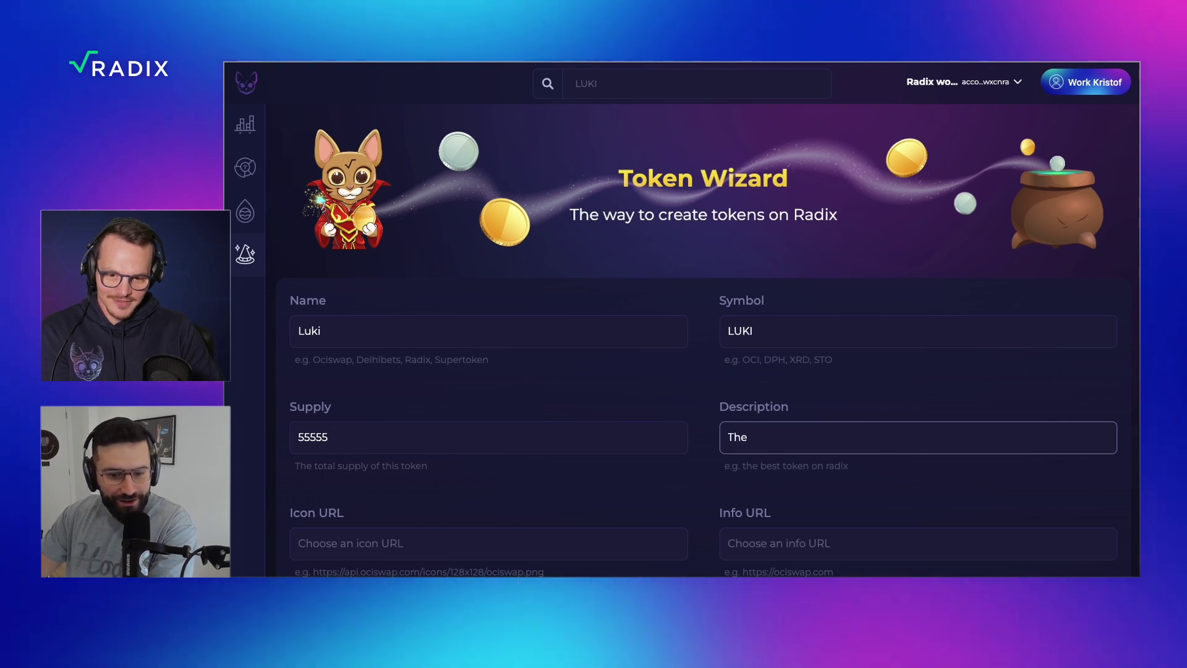
{"action": "type", "text": " best token "}
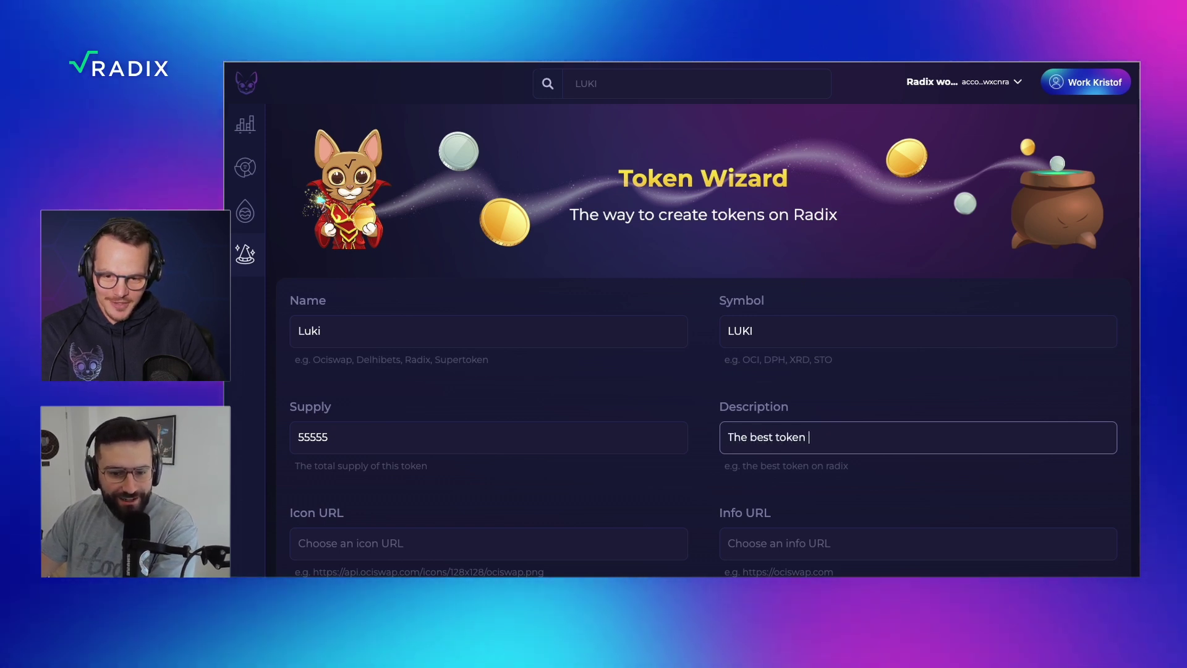
{"action": "type", "text": "on Radix"}
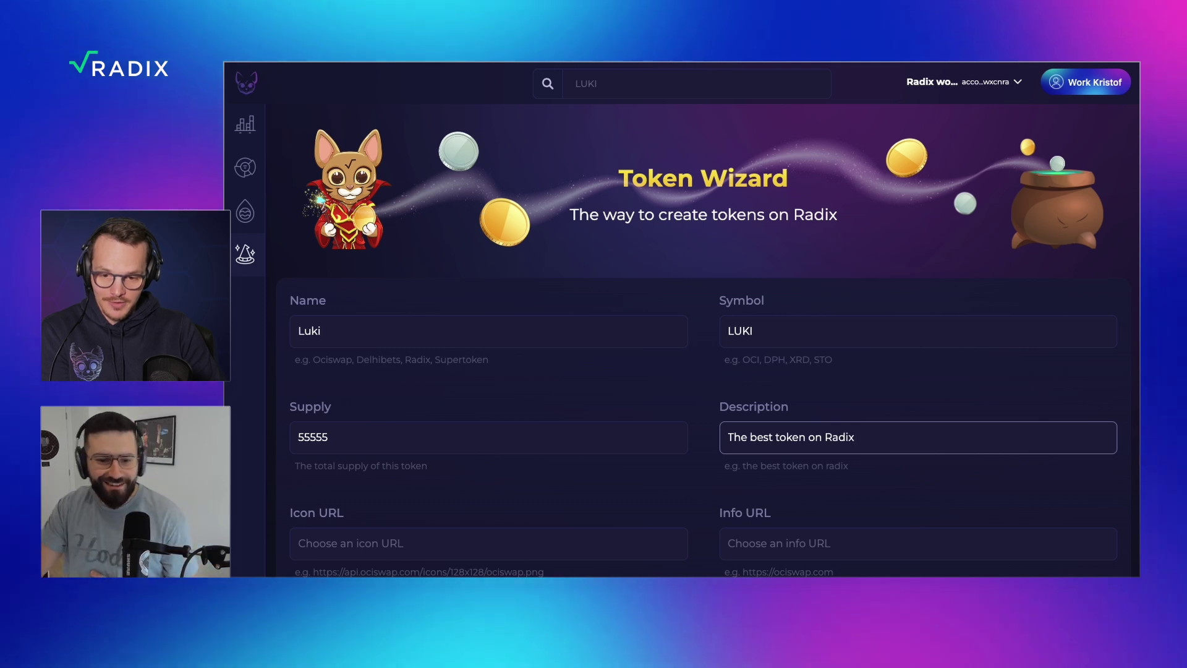
{"action": "left_click", "coordinate": [760, 463]}
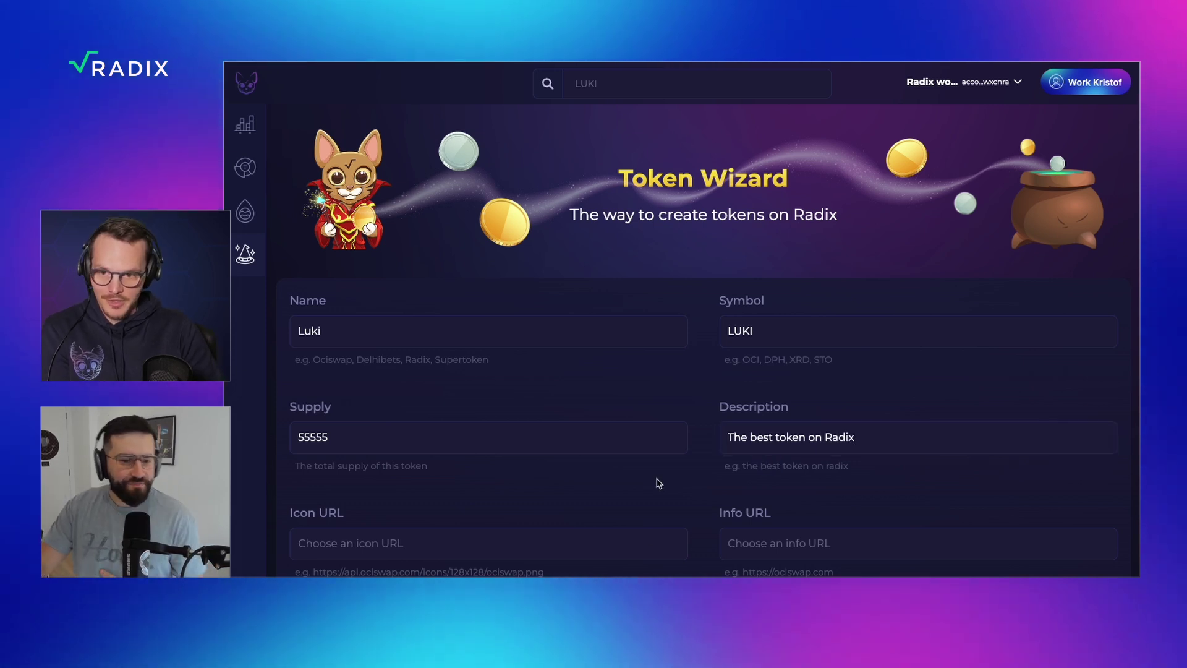
Switch to the browser page with the grey cat photo and copy the photo's image address
{"action": "scroll", "coordinate": [659, 483], "scroll_direction": "down", "scroll_amount": 4}
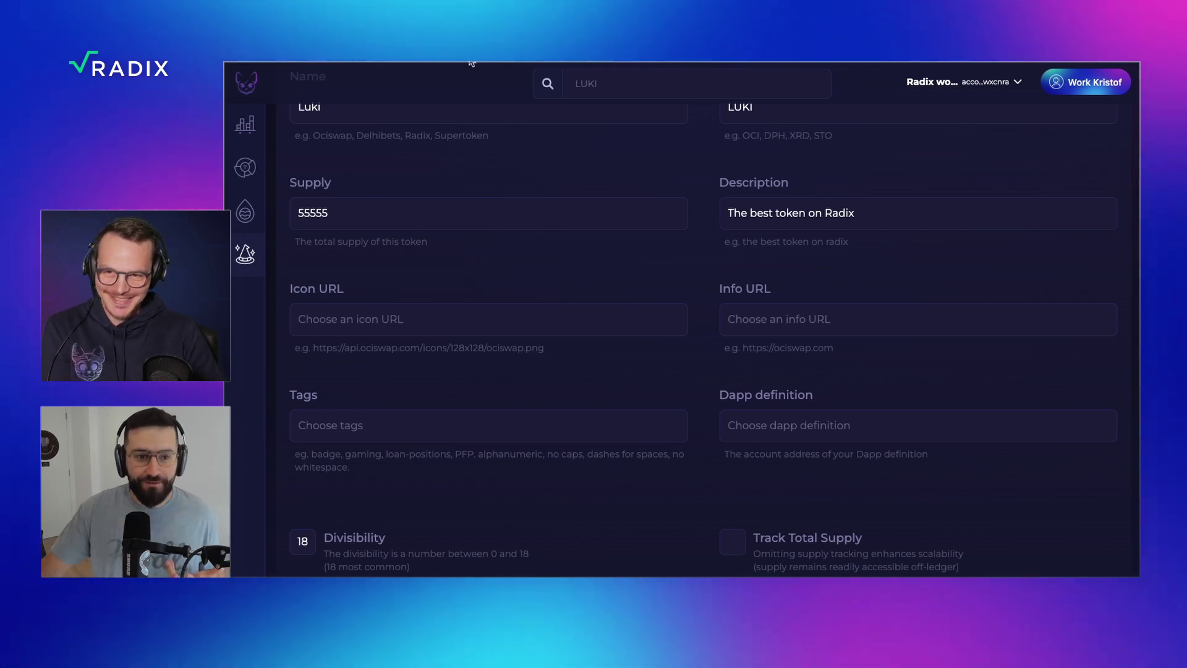
{"action": "key", "text": "alt+Tab"}
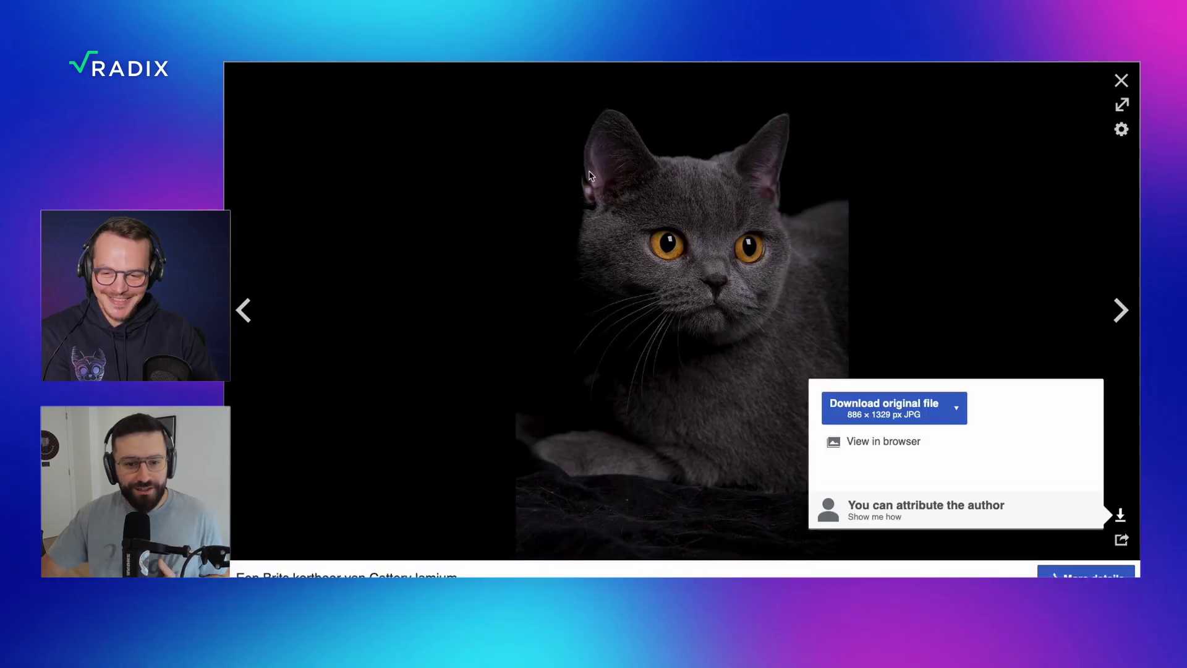
{"action": "left_click", "coordinate": [731, 325]}
{"action": "right_click", "coordinate": [731, 324]}
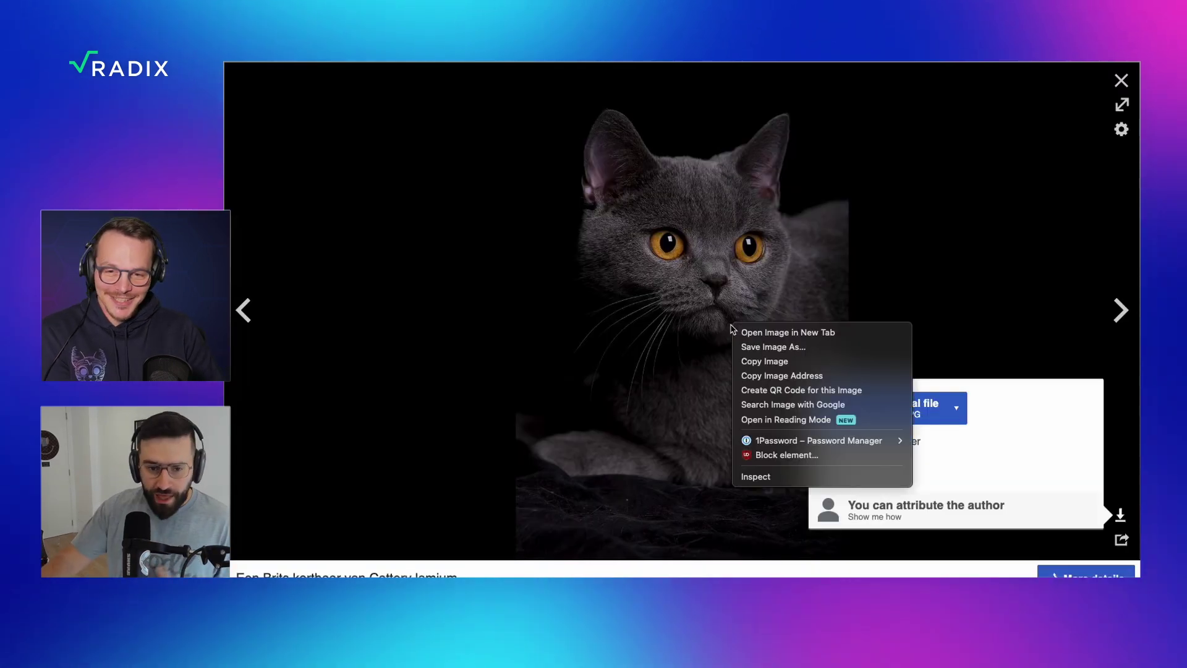
{"action": "left_click", "coordinate": [759, 376]}
Return to the Token Wizard and paste the copied cat image address as the token's icon URL
{"action": "key", "text": "alt+Tab"}
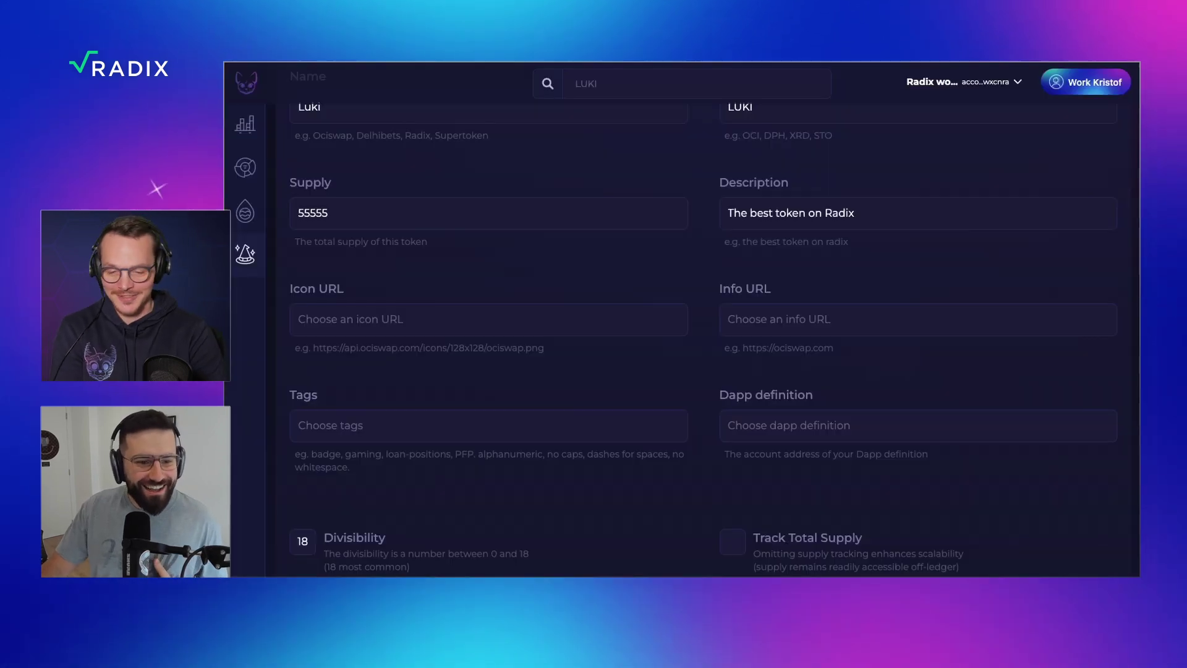
{"action": "left_click", "coordinate": [460, 320]}
{"action": "right_click", "coordinate": [460, 319]}
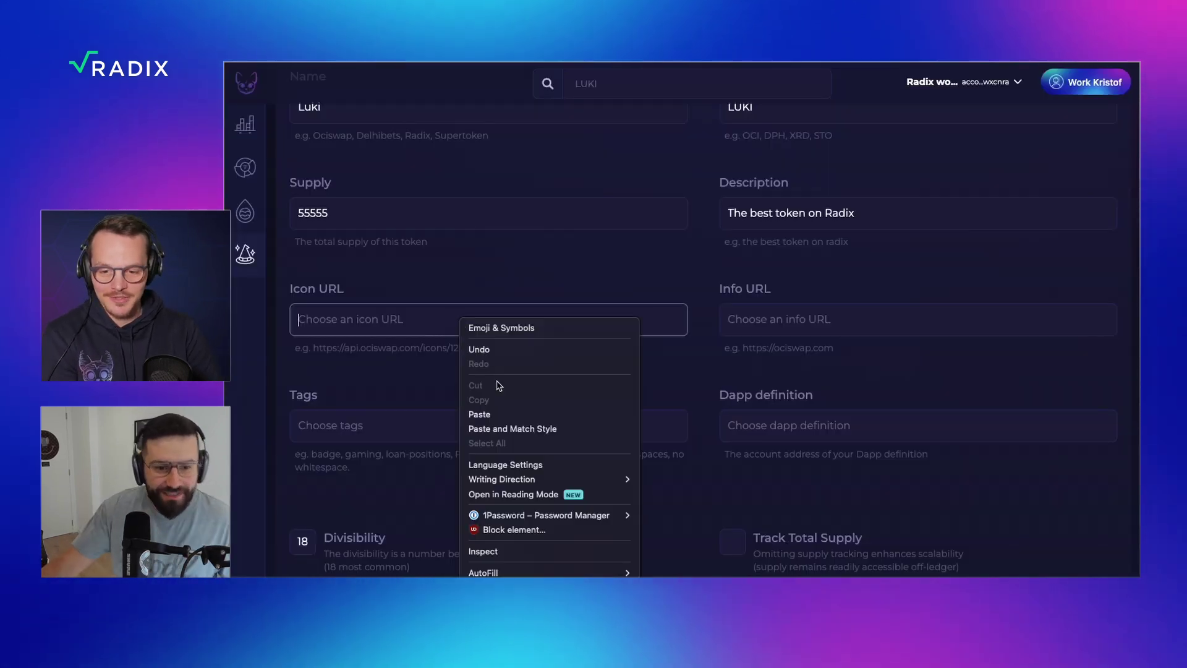
{"action": "left_click", "coordinate": [488, 414]}
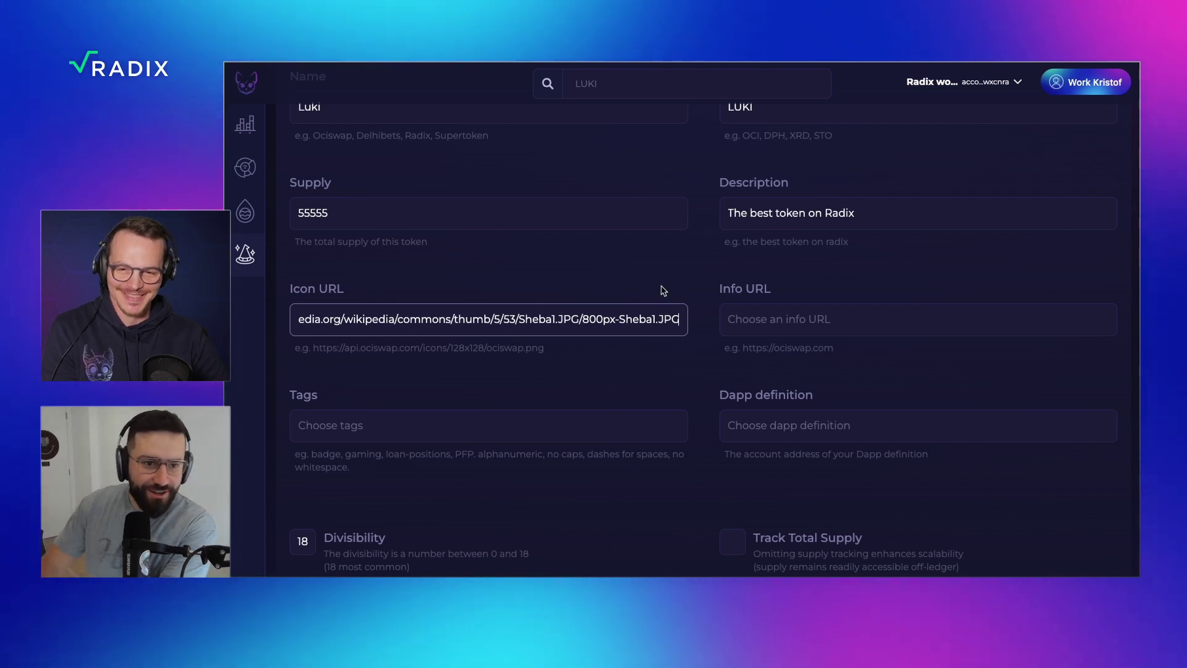
{"action": "key", "text": "alt+Tab"}
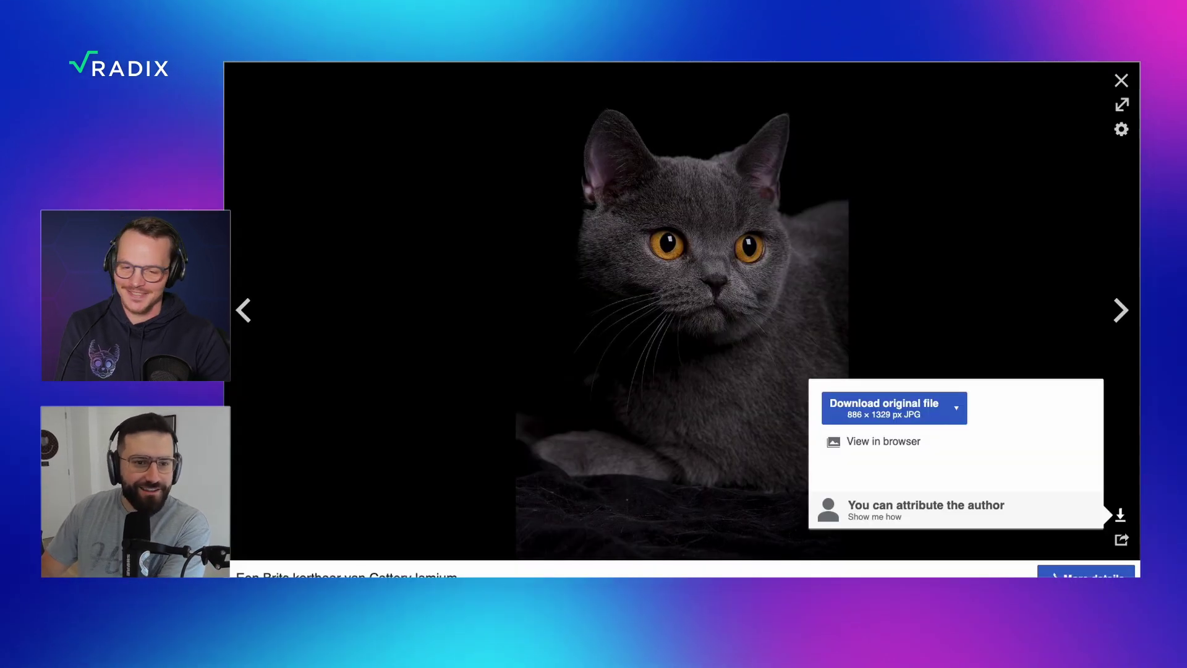
{"action": "key", "text": "alt+Tab"}
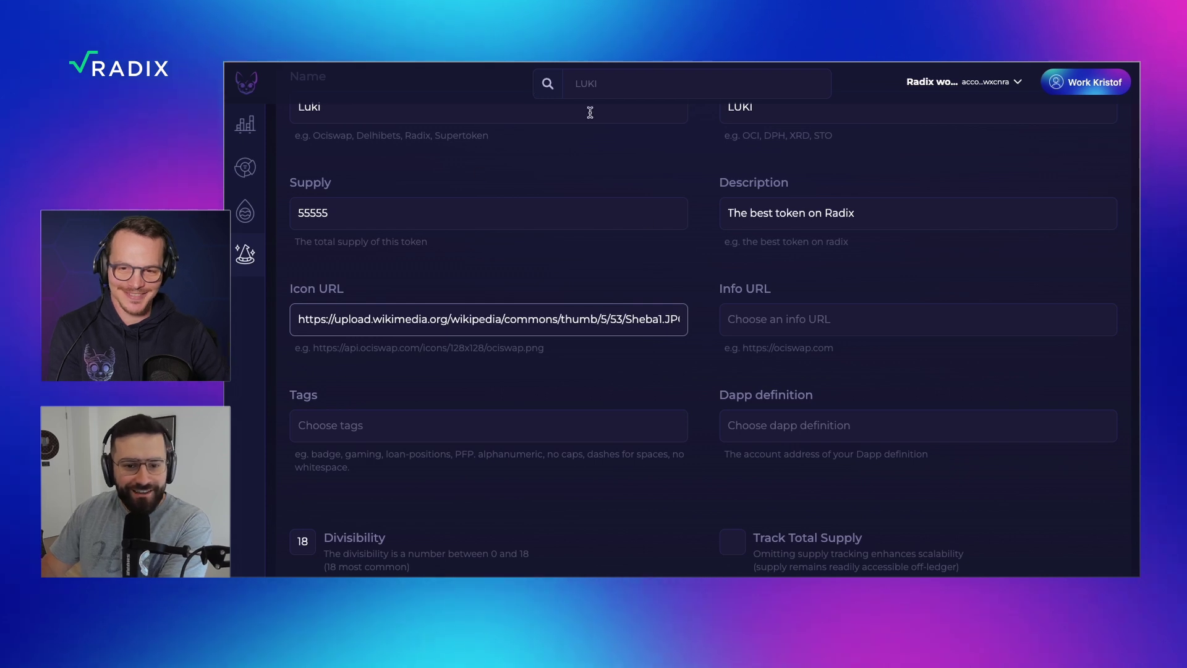
{"action": "left_click", "coordinate": [816, 320]}
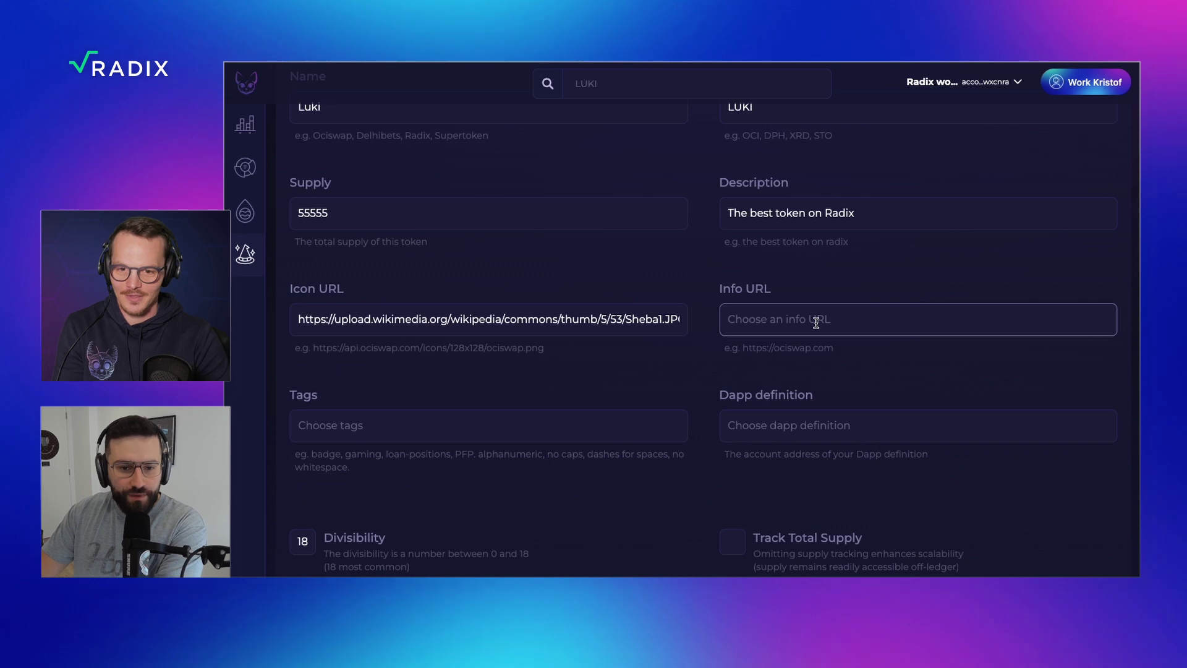
{"action": "type", "text": "https"}
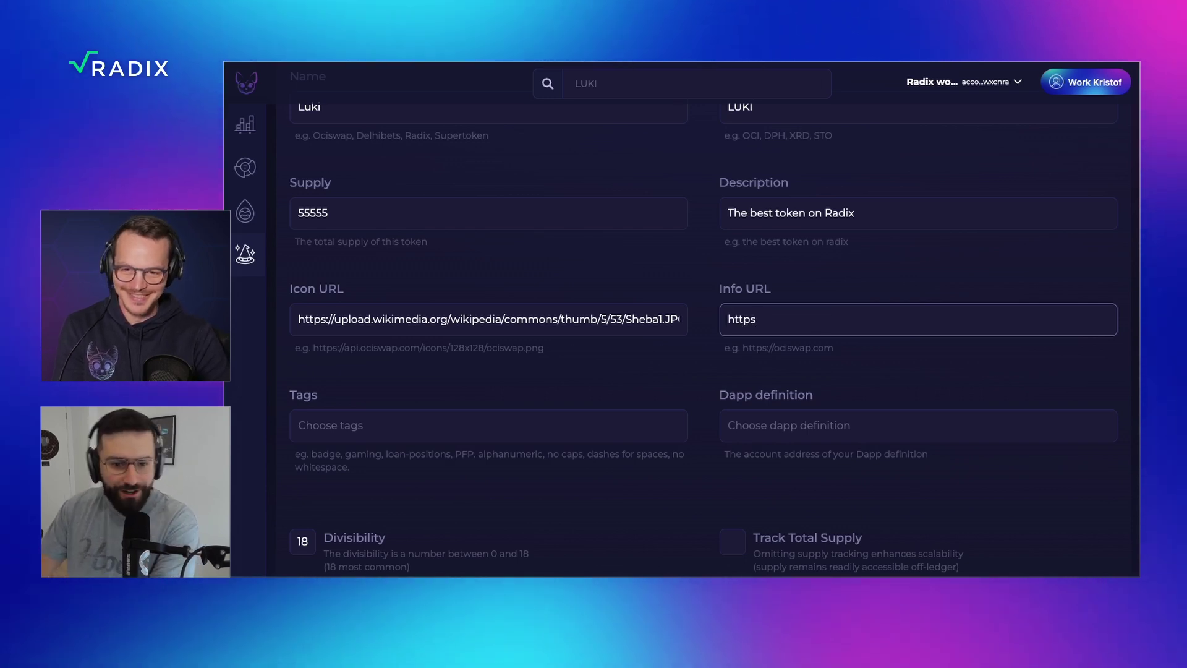
{"action": "type", "text": ":"}
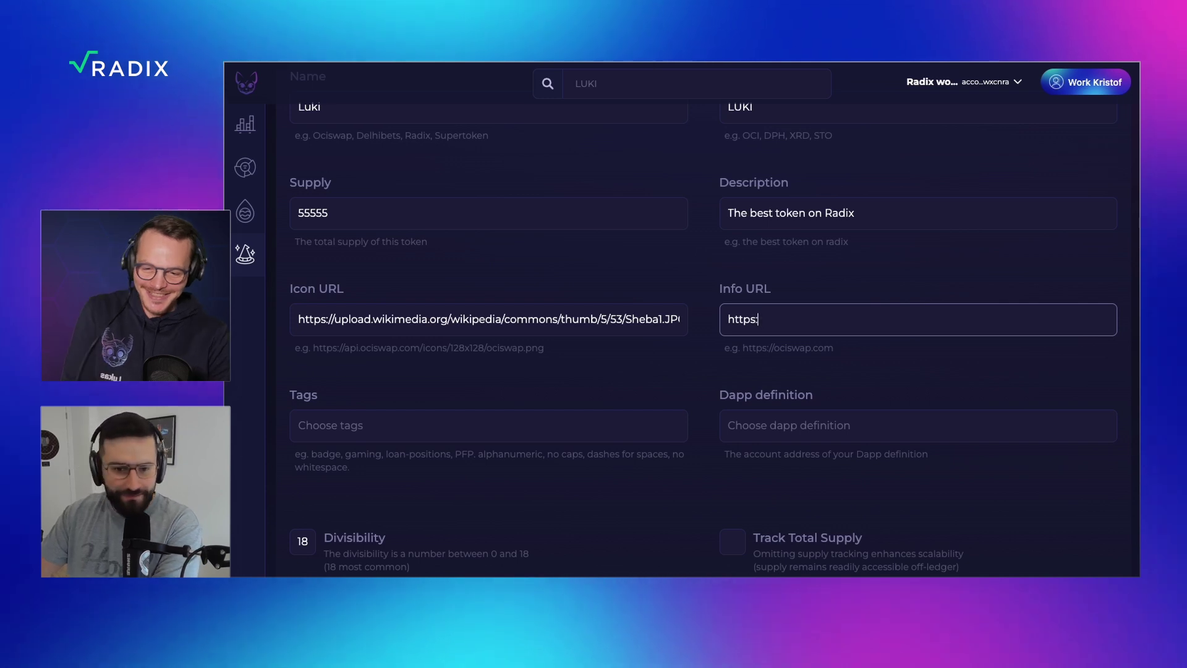
{"action": "type", "text": "/"}
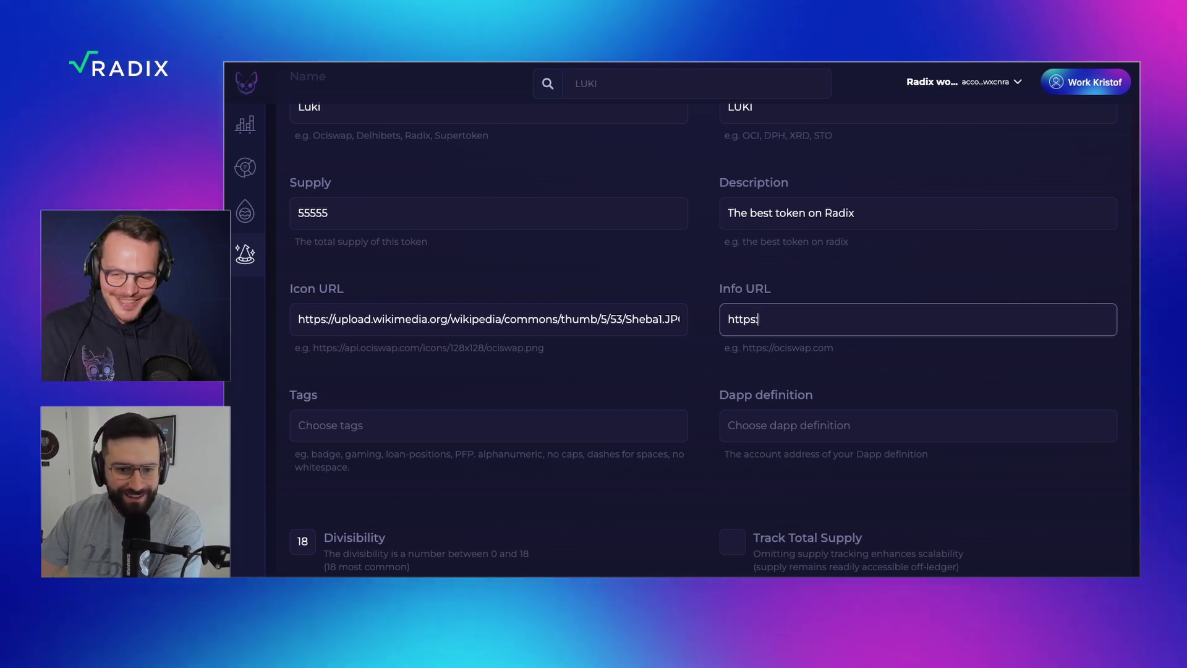
{"action": "key", "text": "BackSpace"}
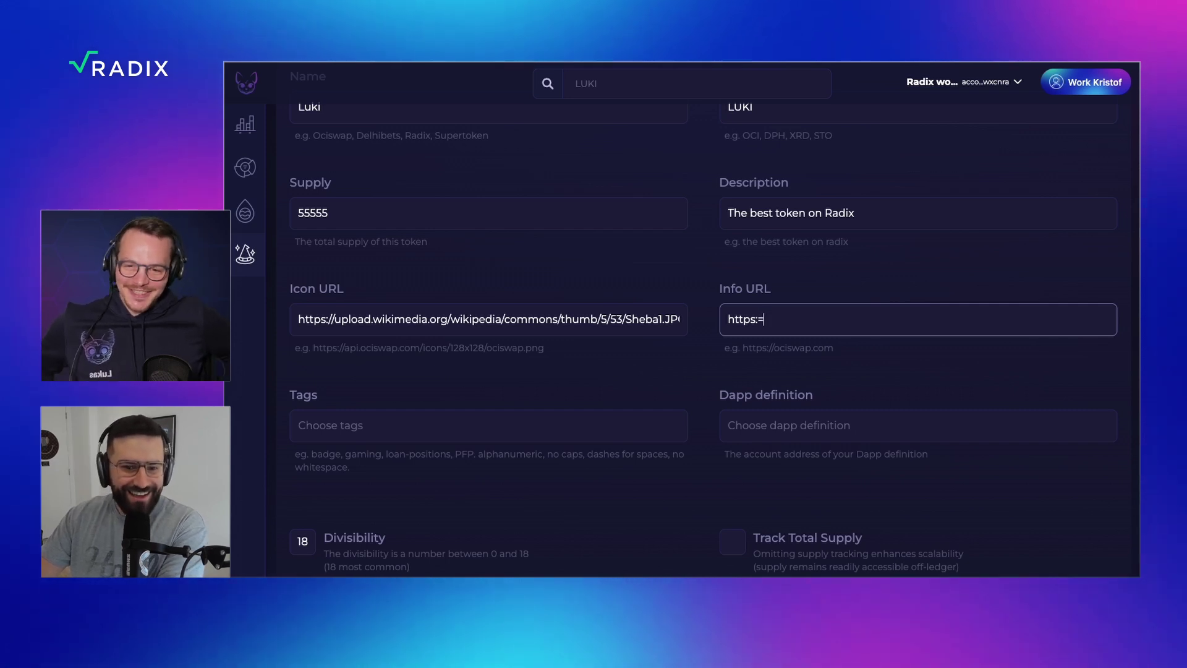
{"action": "type", "text": "///"}
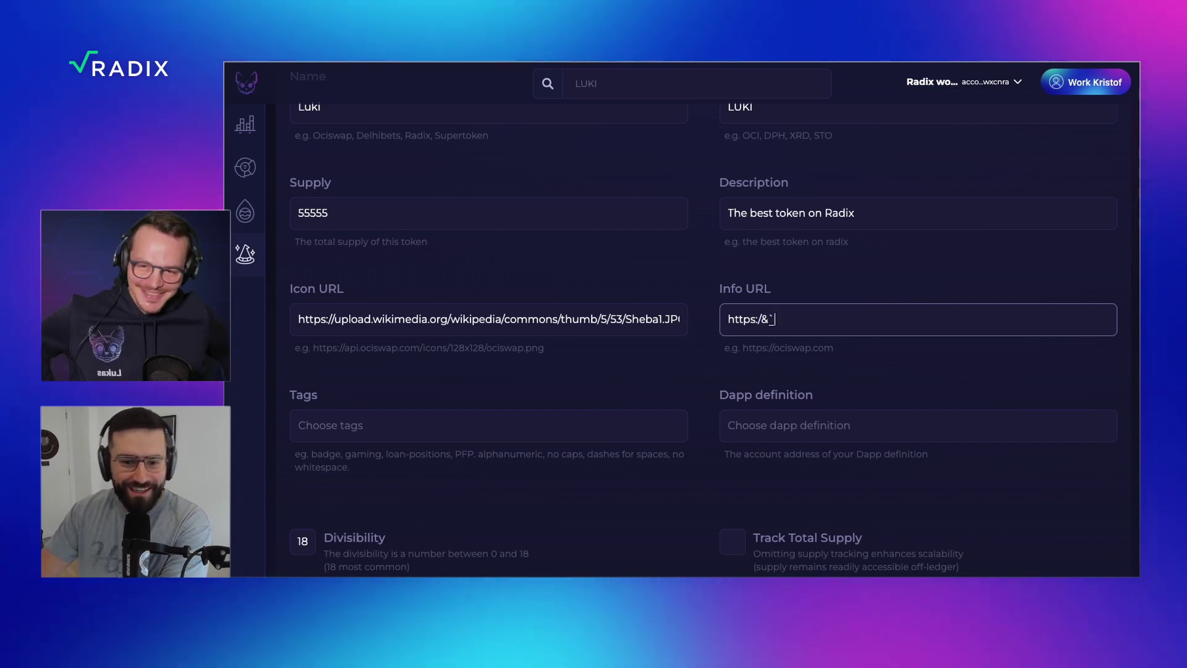
{"action": "key", "text": "BackSpace"}
{"action": "key", "text": "BackSpace"}
{"action": "type", "text": "/"}
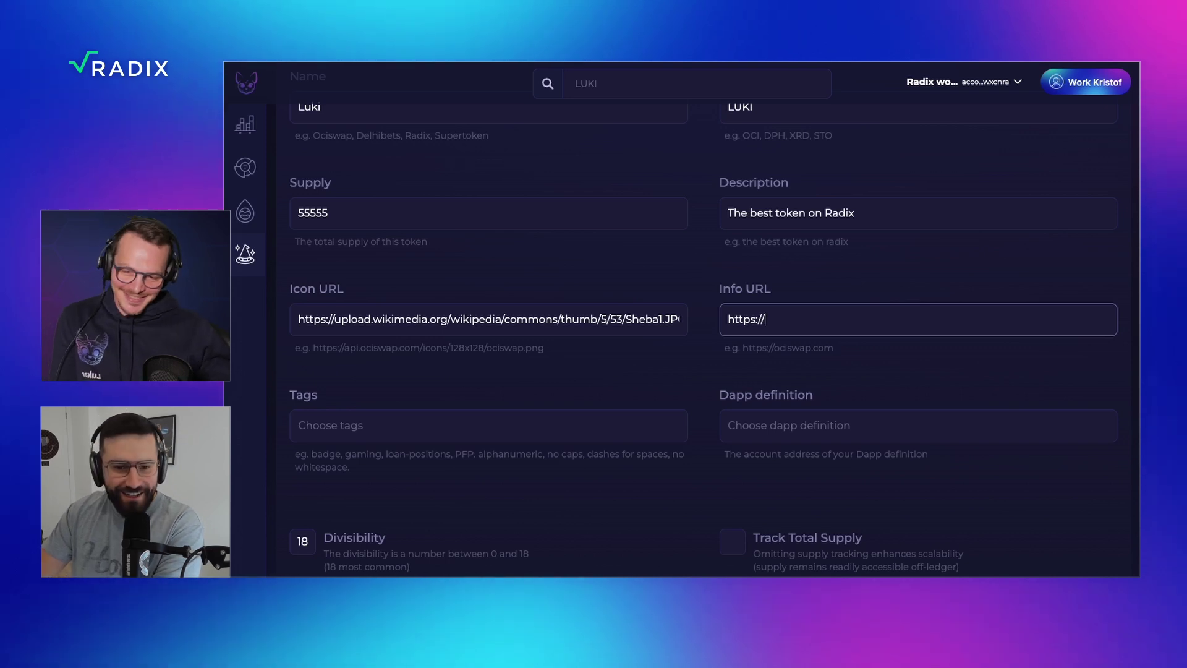
{"action": "type", "text": "ocis"}
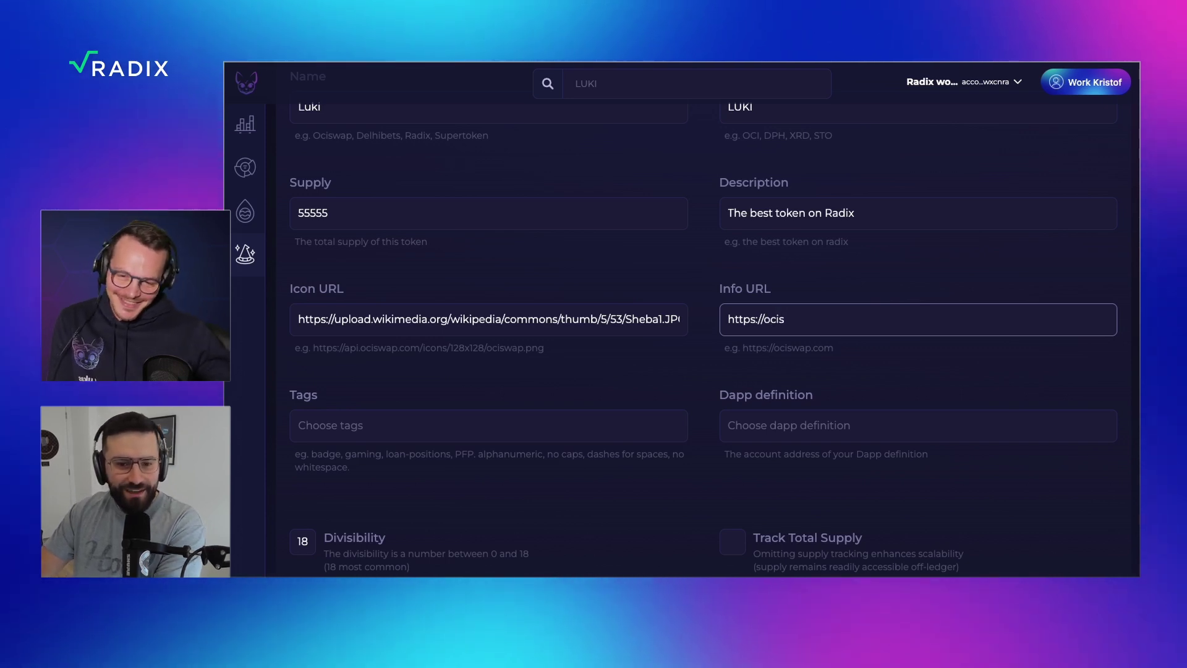
{"action": "type", "text": "wap.com"}
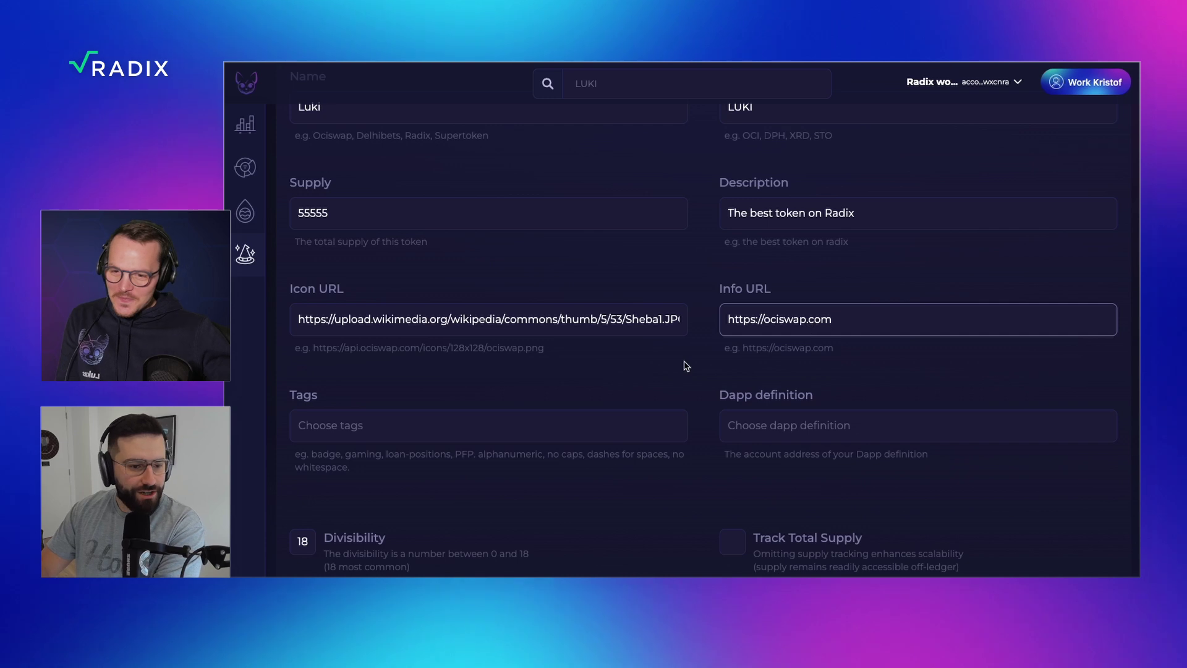
Enter the comma-separated tags Ociswap,Memetoken,Fun,Cat for the token
{"action": "left_click", "coordinate": [552, 433]}
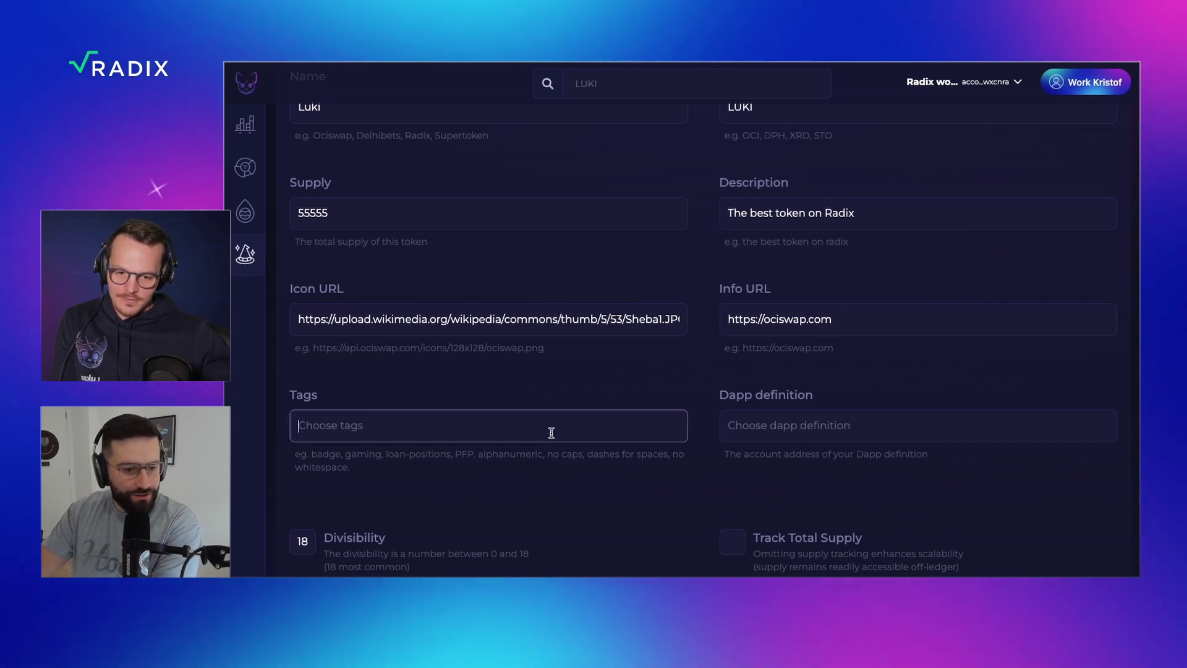
{"action": "type", "text": "Ociswap"}
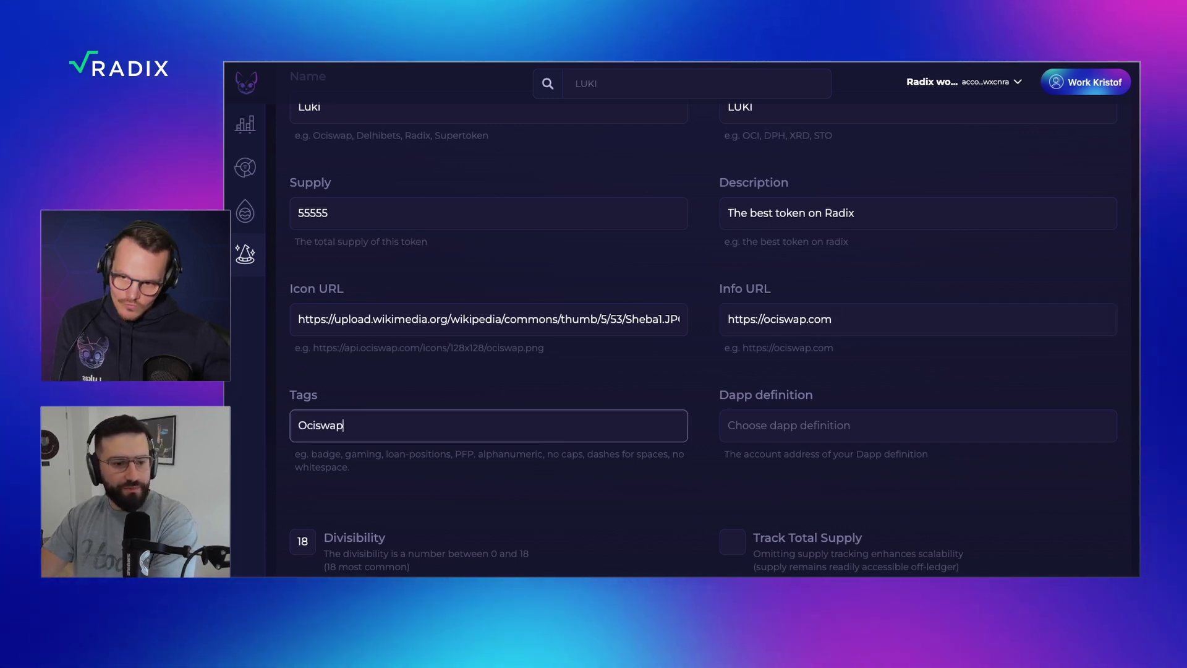
{"action": "type", "text": ",M"}
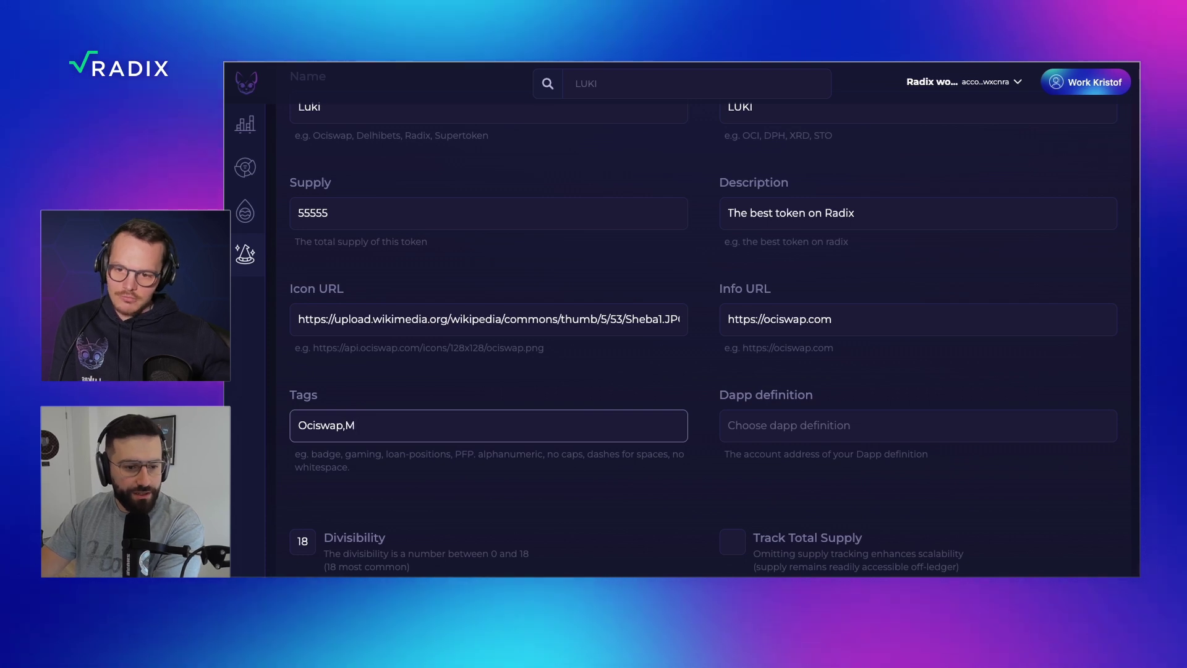
{"action": "type", "text": "emetoken,"}
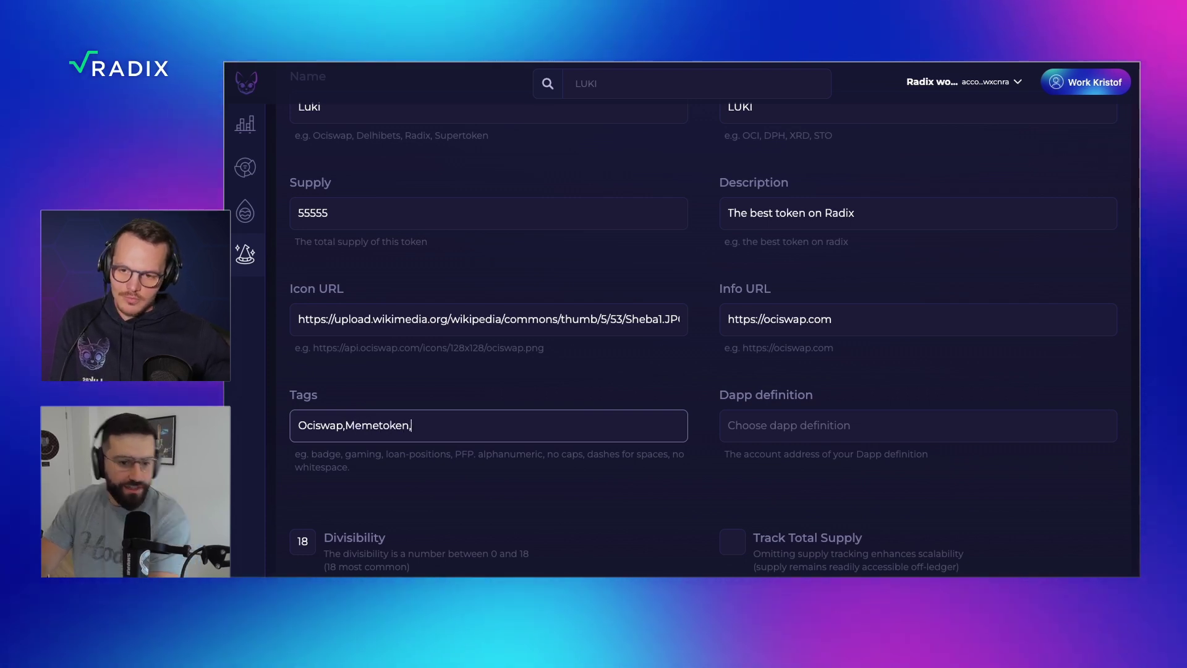
{"action": "type", "text": "Fun"}
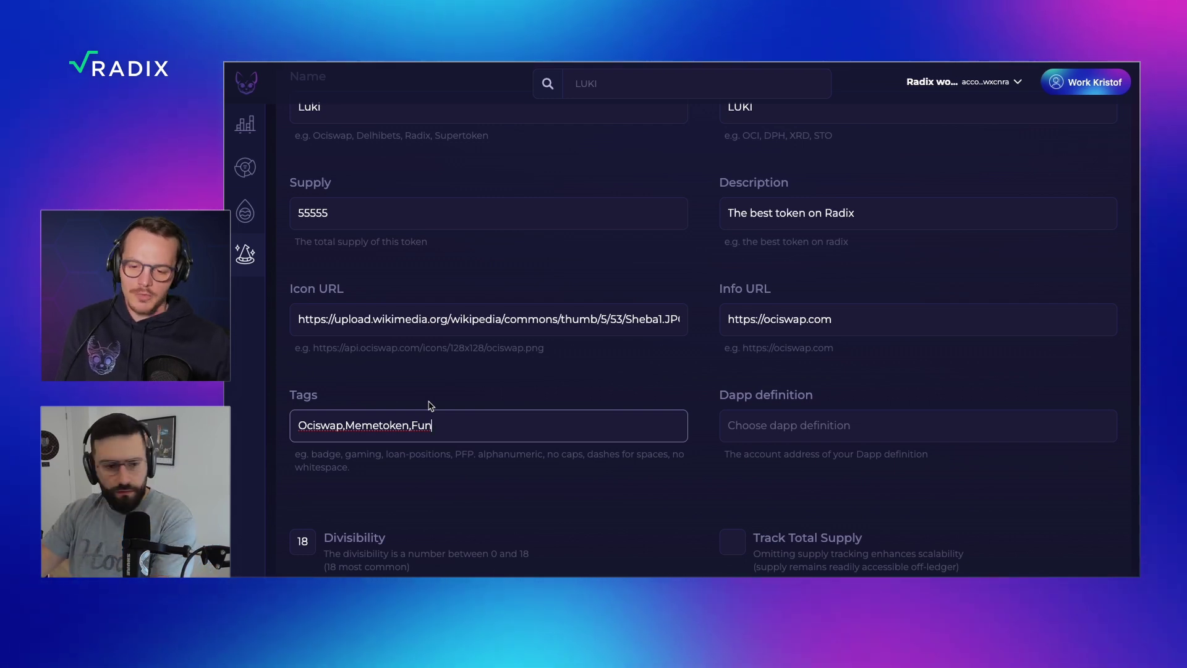
{"action": "type", "text": ",Cat"}
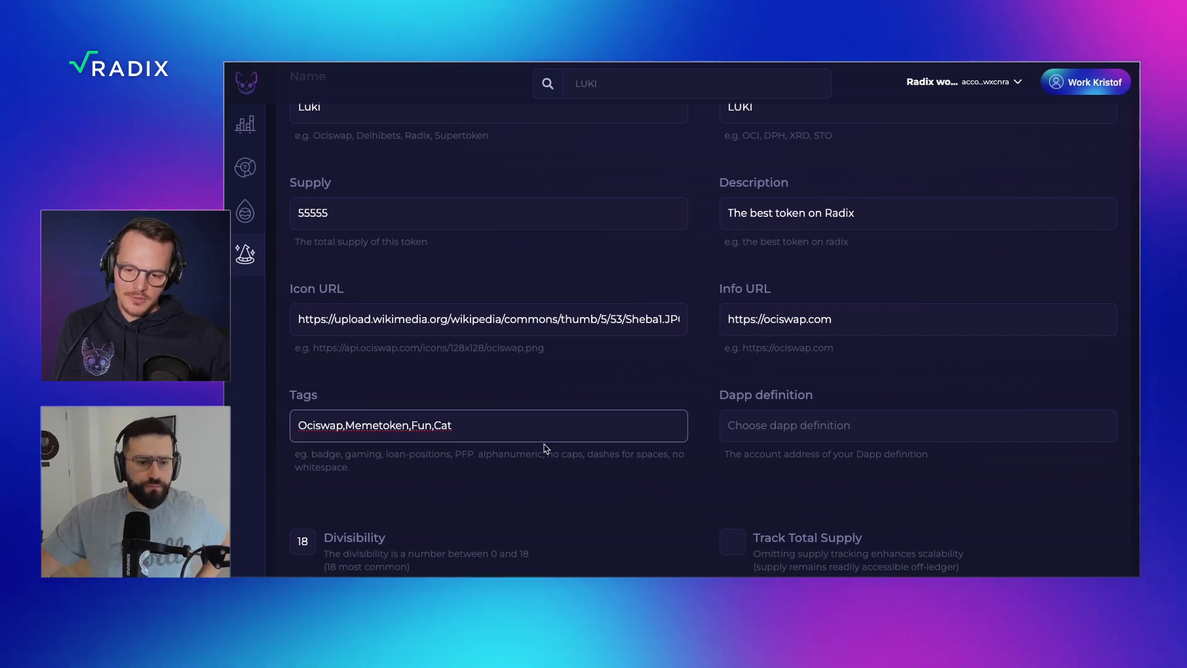
{"action": "left_click", "coordinate": [756, 432]}
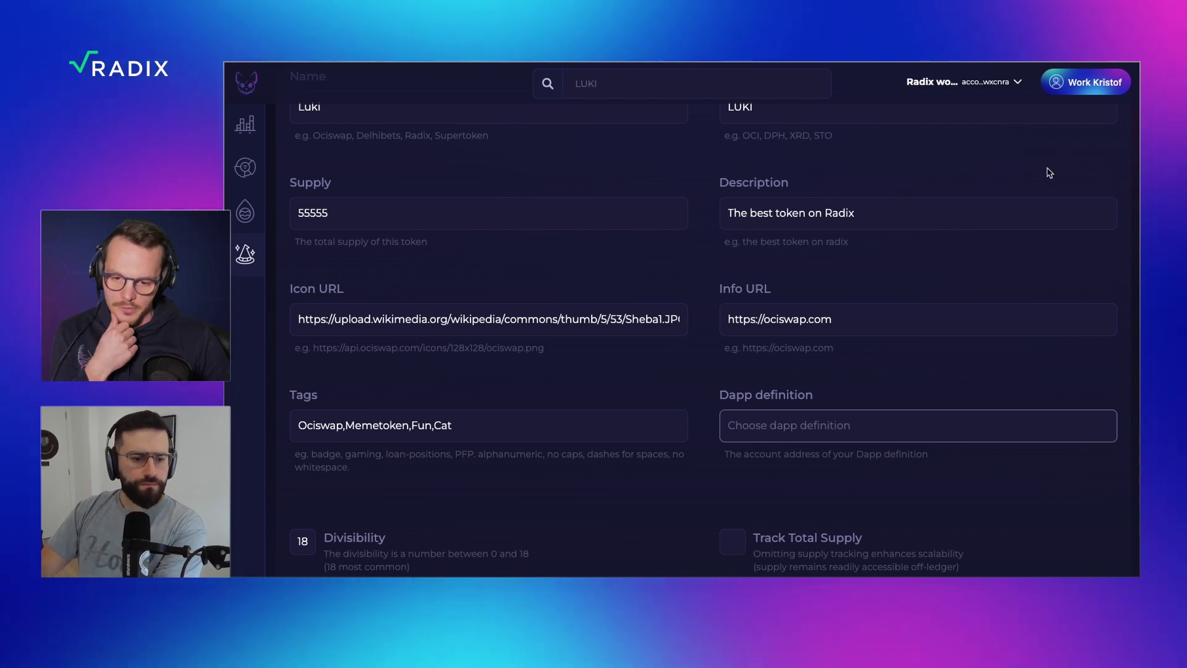
Copy the connected Radix work account's address and paste it as the token's dapp definition
{"action": "scroll", "coordinate": [944, 307], "scroll_direction": "down", "scroll_amount": 2}
{"action": "scroll", "coordinate": [944, 307], "scroll_direction": "down", "scroll_amount": 1}
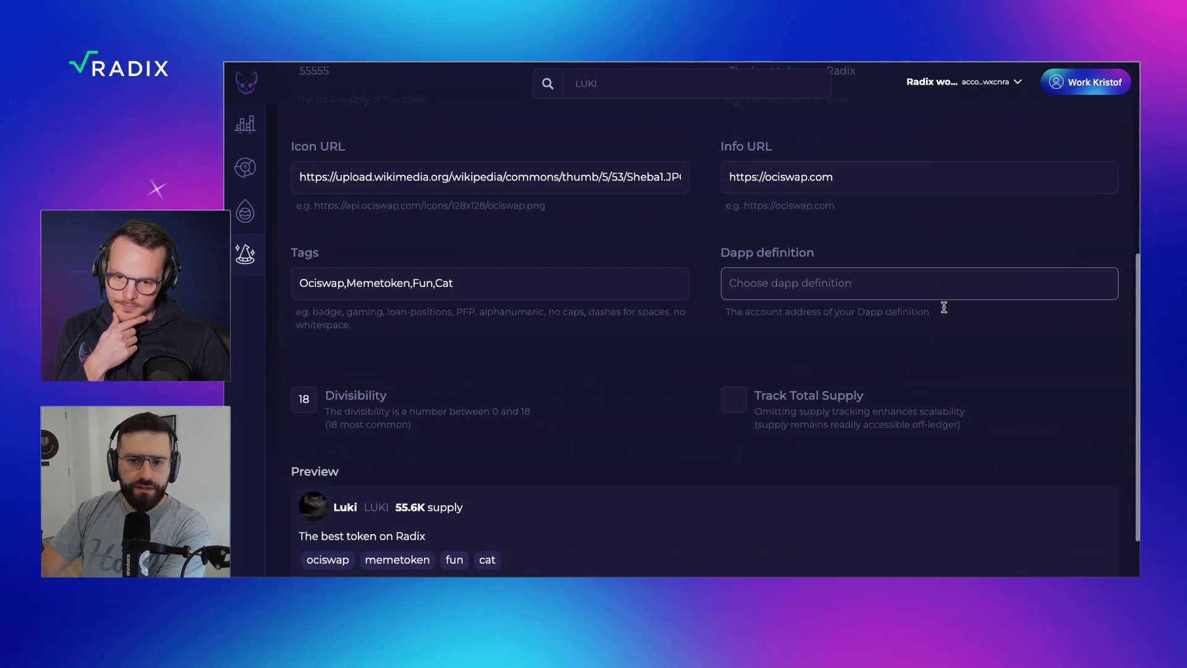
{"action": "scroll", "coordinate": [944, 307], "scroll_direction": "up", "scroll_amount": 3}
{"action": "scroll", "coordinate": [944, 307], "scroll_direction": "down", "scroll_amount": 1}
{"action": "left_click", "coordinate": [1095, 83]}
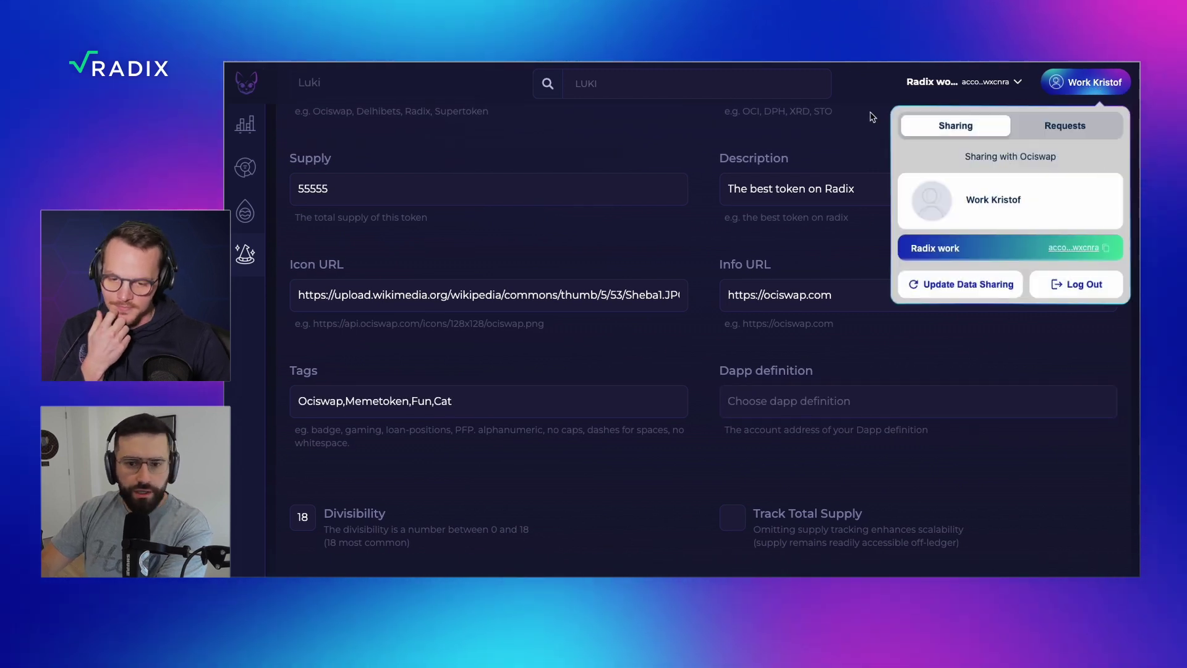
{"action": "left_click", "coordinate": [1110, 250]}
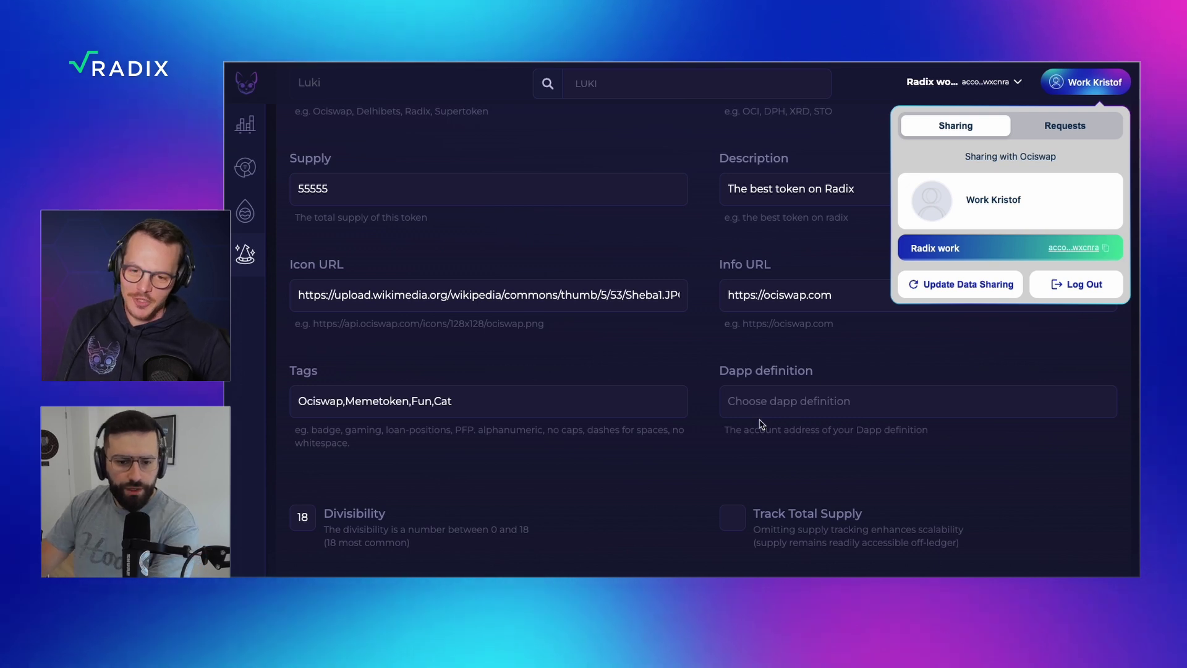
{"action": "left_click", "coordinate": [770, 405]}
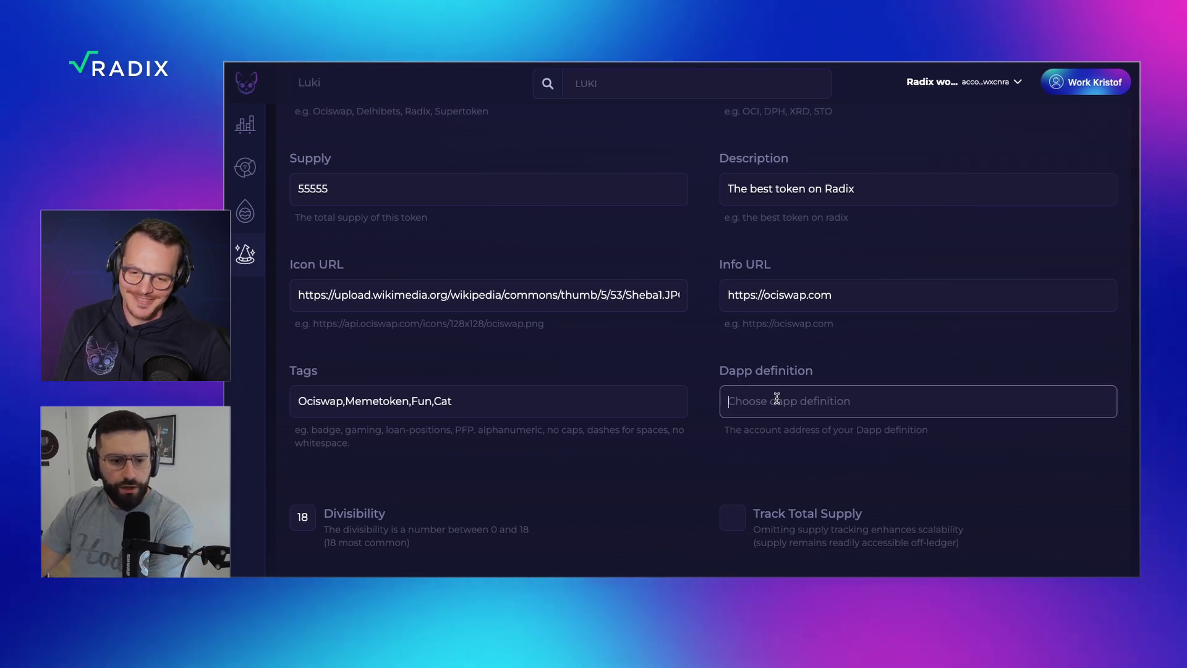
{"action": "key", "text": "ctrl+v"}
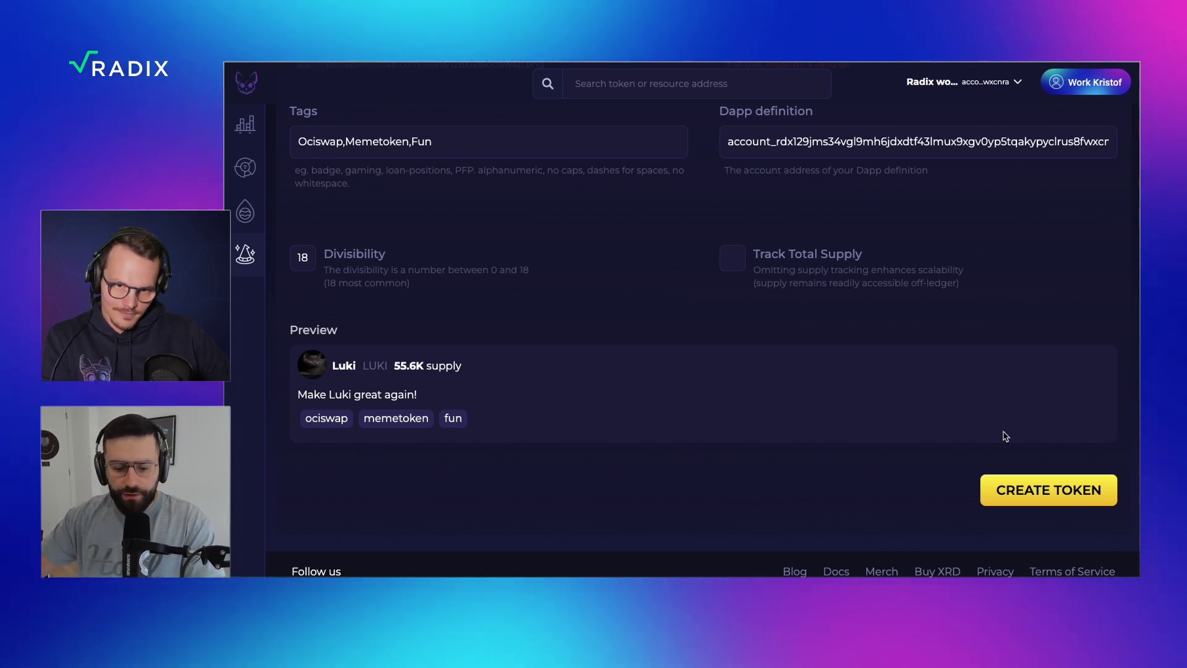
Submit the token for creation, review the transaction in the mobile wallet and sign it
{"action": "left_click", "coordinate": [1019, 501]}
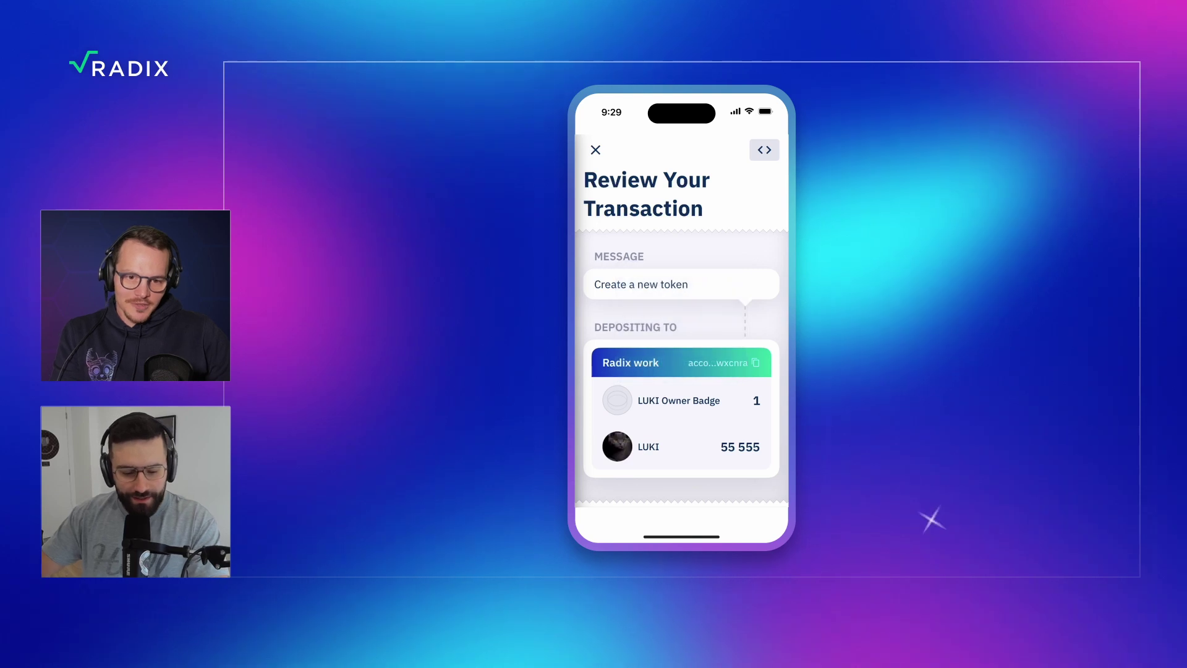
{"action": "scroll", "coordinate": [681, 321], "scroll_direction": "down", "scroll_amount": 3}
{"action": "scroll", "coordinate": [680, 321], "scroll_direction": "down", "scroll_amount": 2}
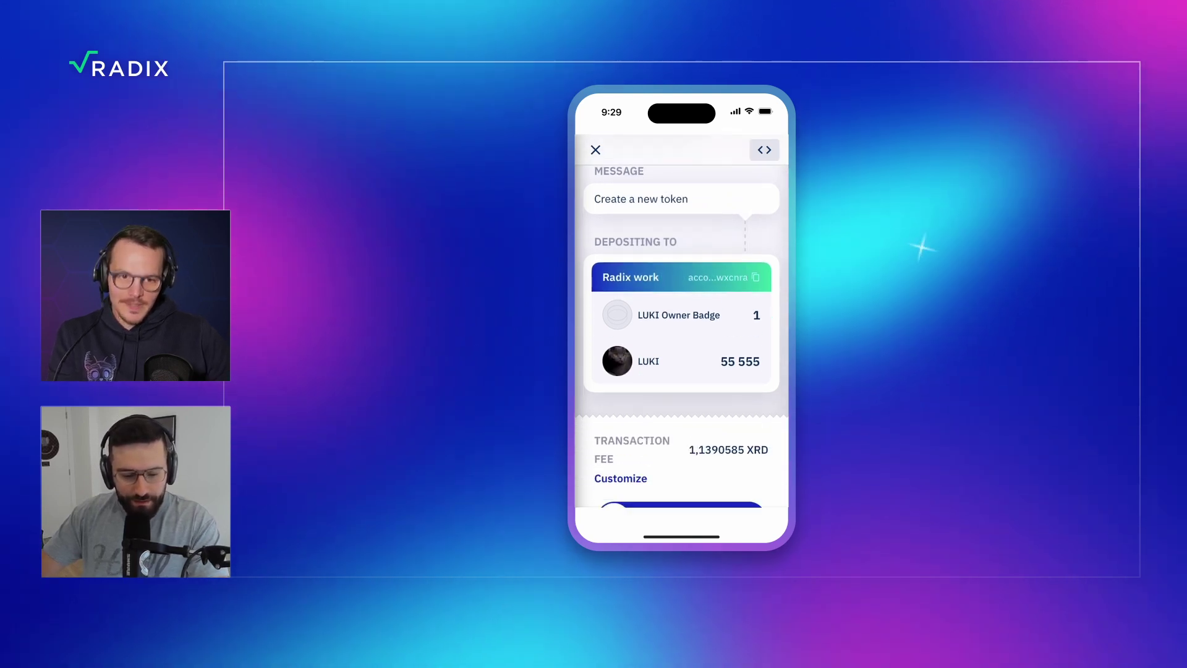
{"action": "scroll", "coordinate": [681, 322], "scroll_direction": "up", "scroll_amount": 3}
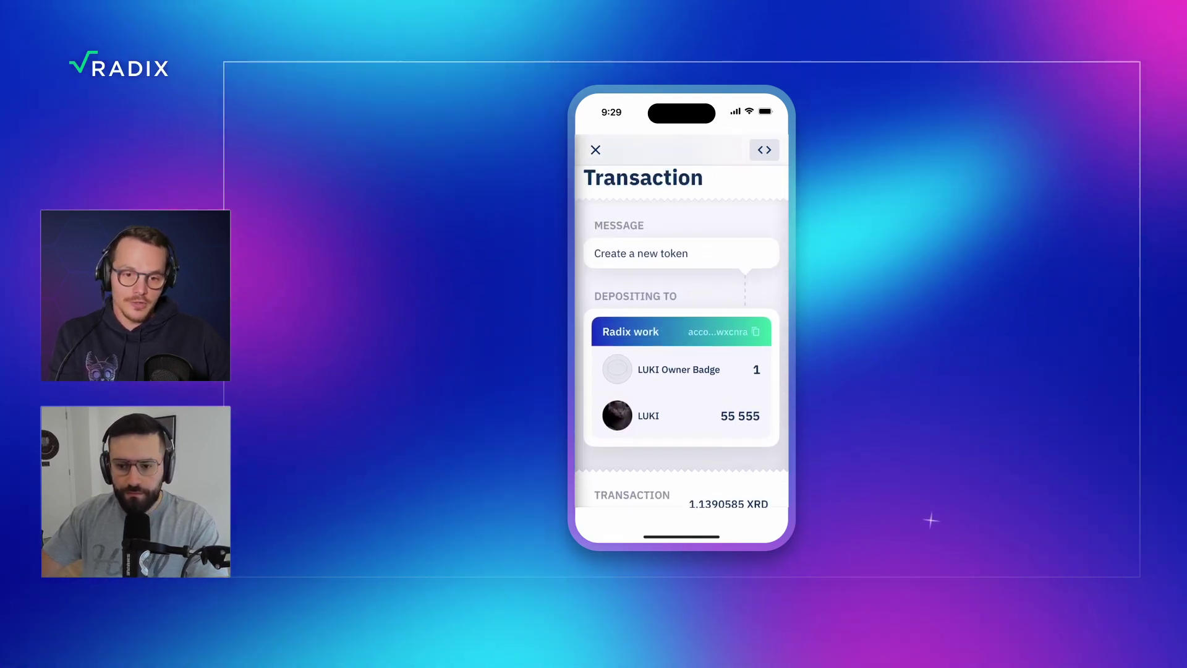
{"action": "scroll", "coordinate": [681, 322], "scroll_direction": "down", "scroll_amount": 2}
{"action": "scroll", "coordinate": [680, 322], "scroll_direction": "down", "scroll_amount": 2}
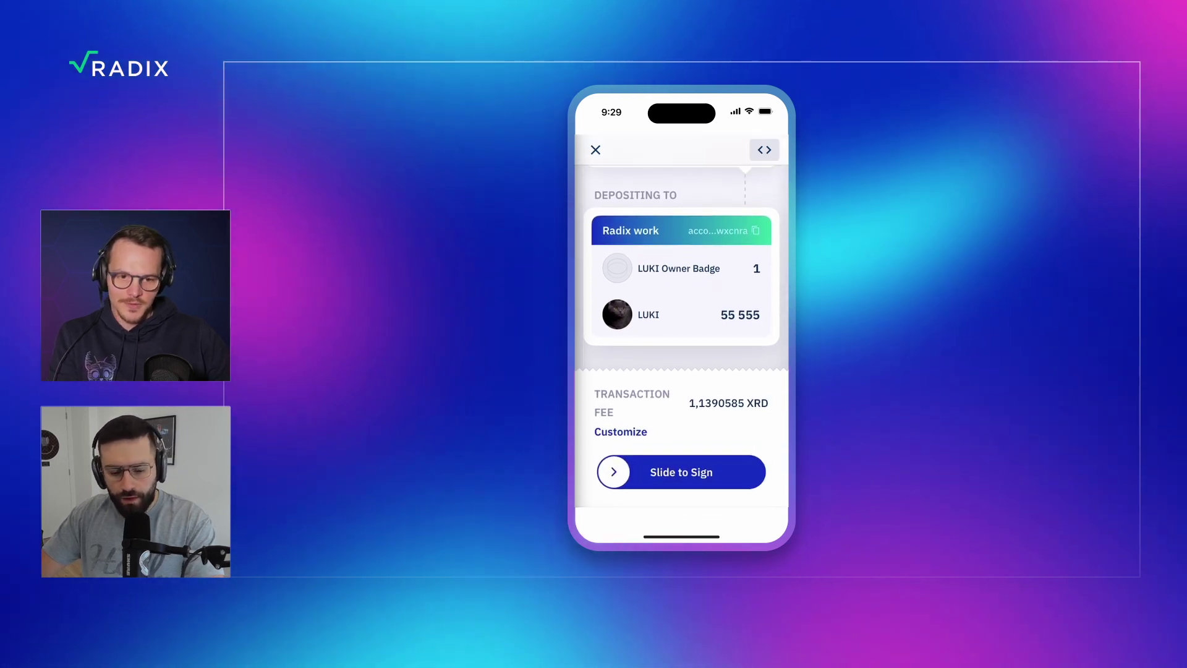
{"action": "left_click_drag", "start_coordinate": [613, 471], "coordinate": [747, 472]}
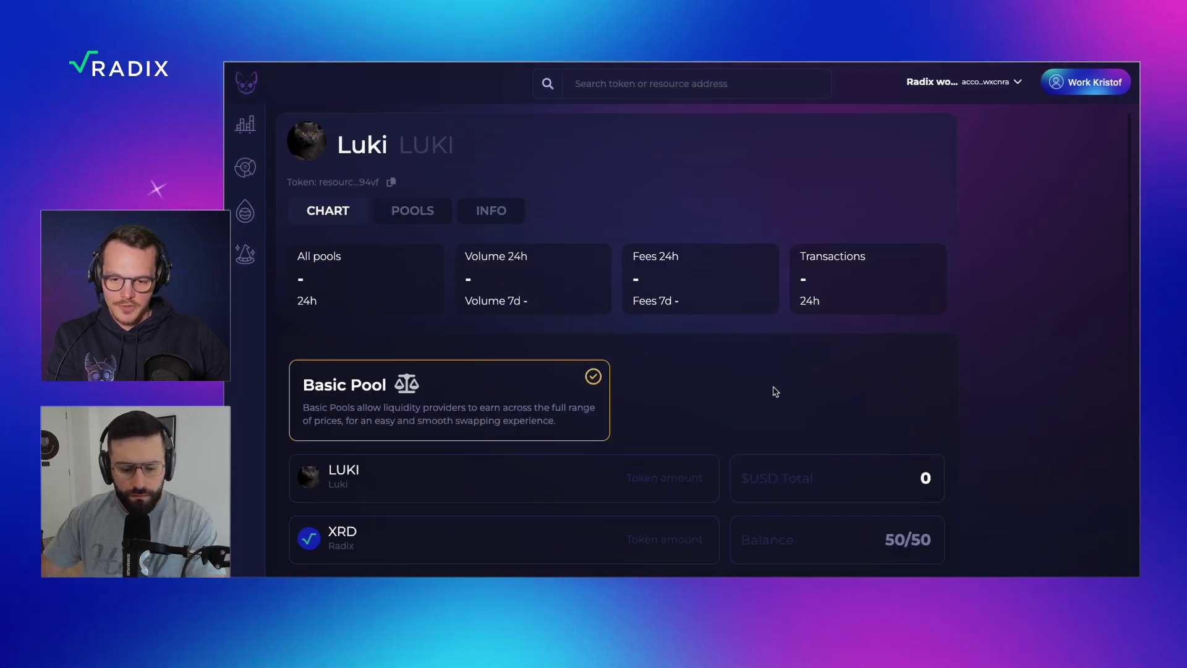
Set the LUKI amount for the new Basic Pool to 55555
{"action": "scroll", "coordinate": [775, 391], "scroll_direction": "down", "scroll_amount": 1}
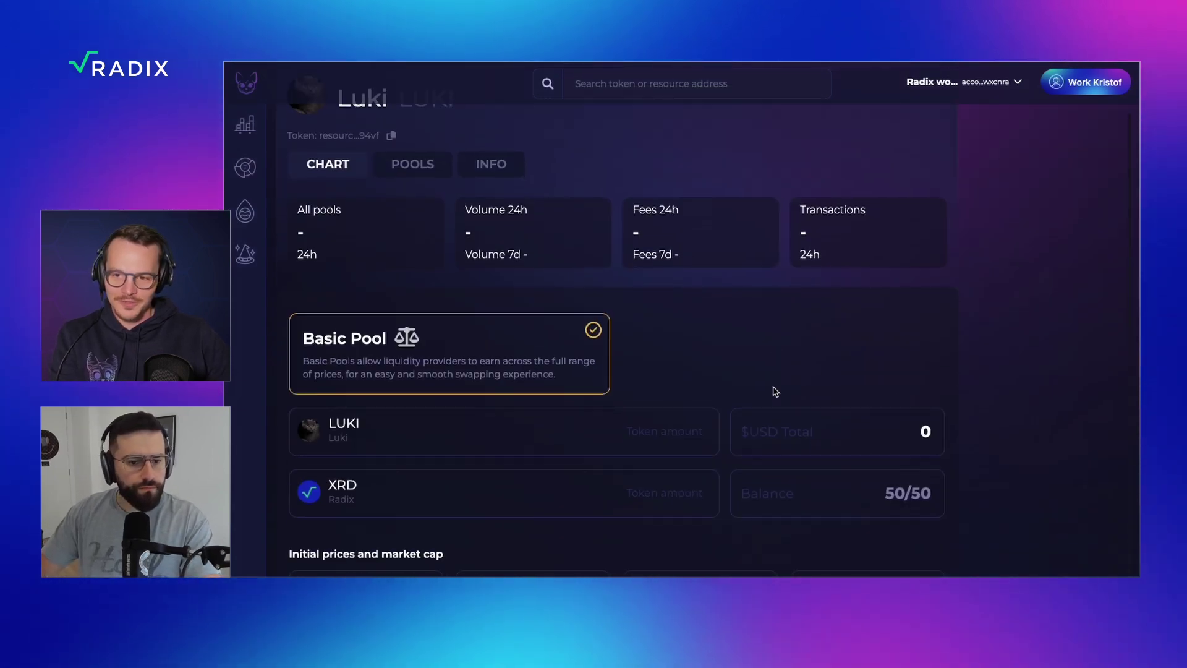
{"action": "scroll", "coordinate": [775, 391], "scroll_direction": "down", "scroll_amount": 2}
{"action": "left_click", "coordinate": [711, 353]}
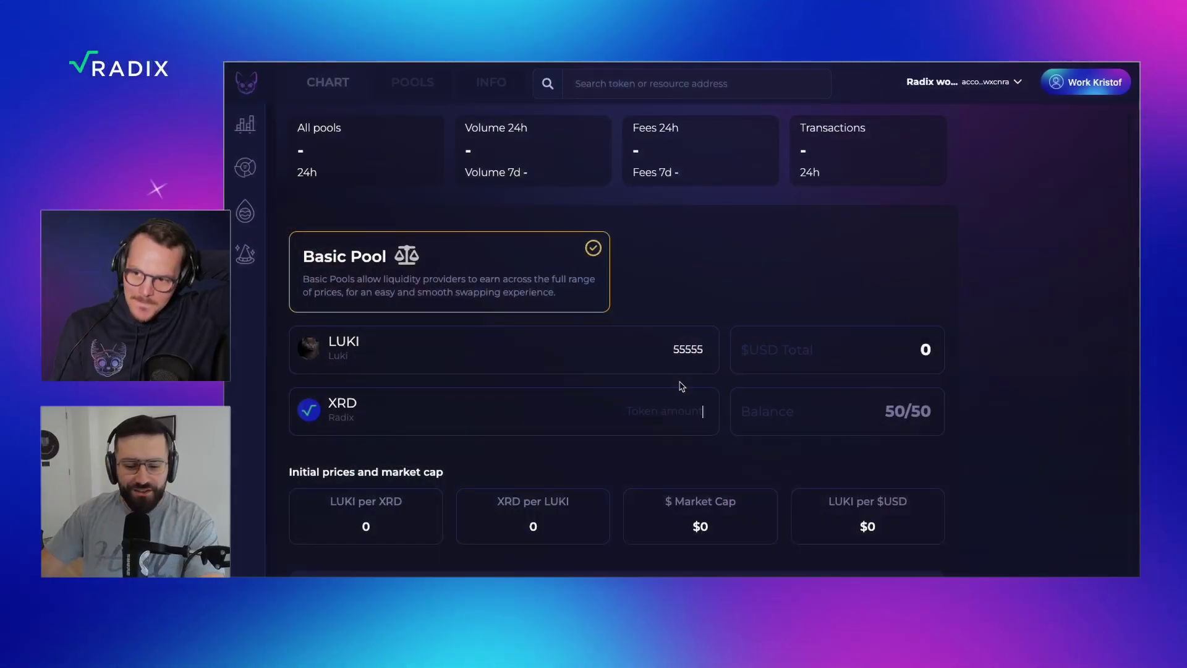
Set the XRD amount for the new Basic Pool to 290
{"action": "scroll", "coordinate": [637, 417], "scroll_direction": "down", "scroll_amount": 2}
{"action": "scroll", "coordinate": [639, 416], "scroll_direction": "up", "scroll_amount": 4}
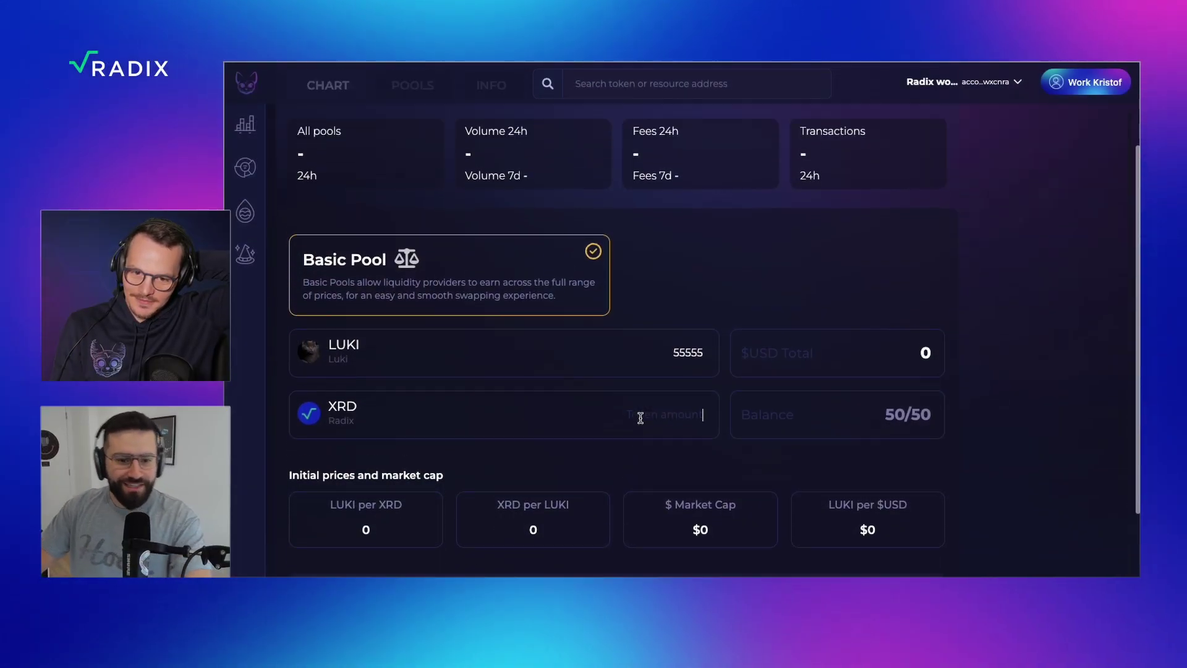
{"action": "scroll", "coordinate": [640, 418], "scroll_direction": "down", "scroll_amount": 2}
{"action": "scroll", "coordinate": [640, 418], "scroll_direction": "down", "scroll_amount": 2}
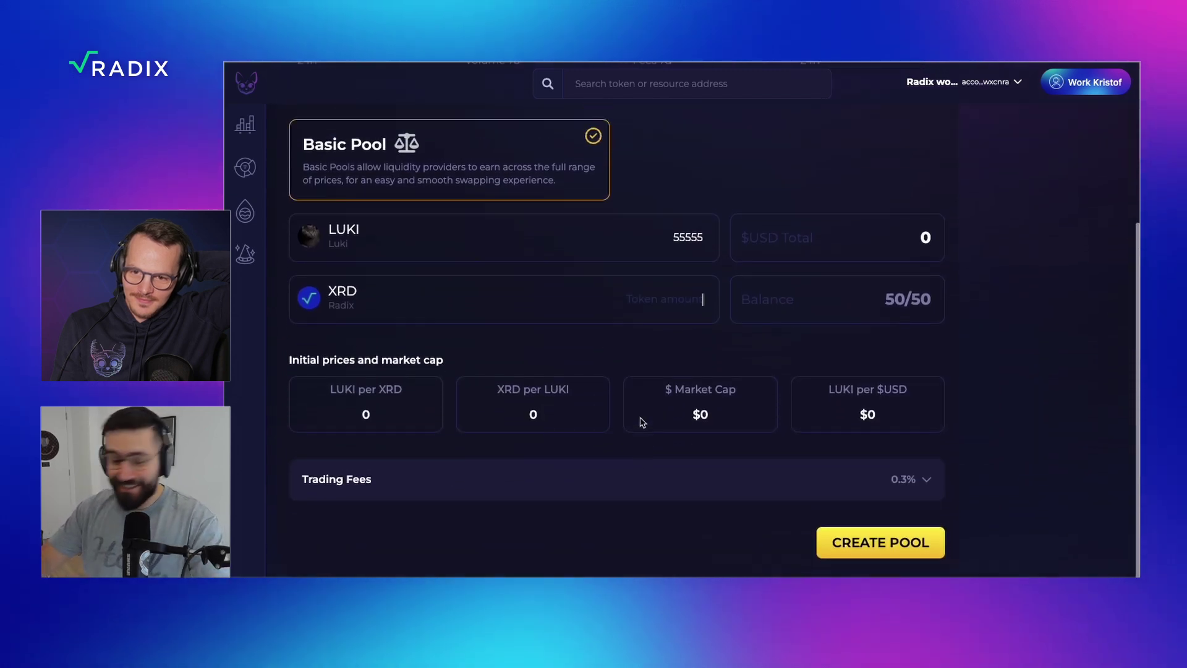
{"action": "scroll", "coordinate": [638, 417], "scroll_direction": "up", "scroll_amount": 4}
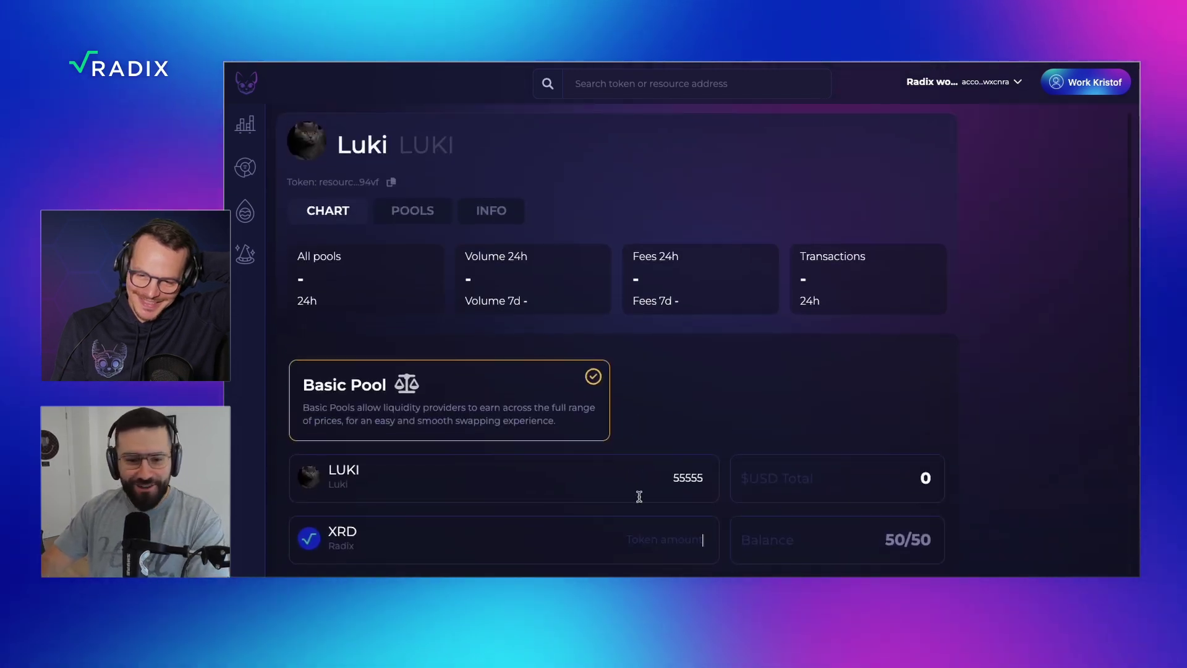
{"action": "scroll", "coordinate": [639, 496], "scroll_direction": "down", "scroll_amount": 3}
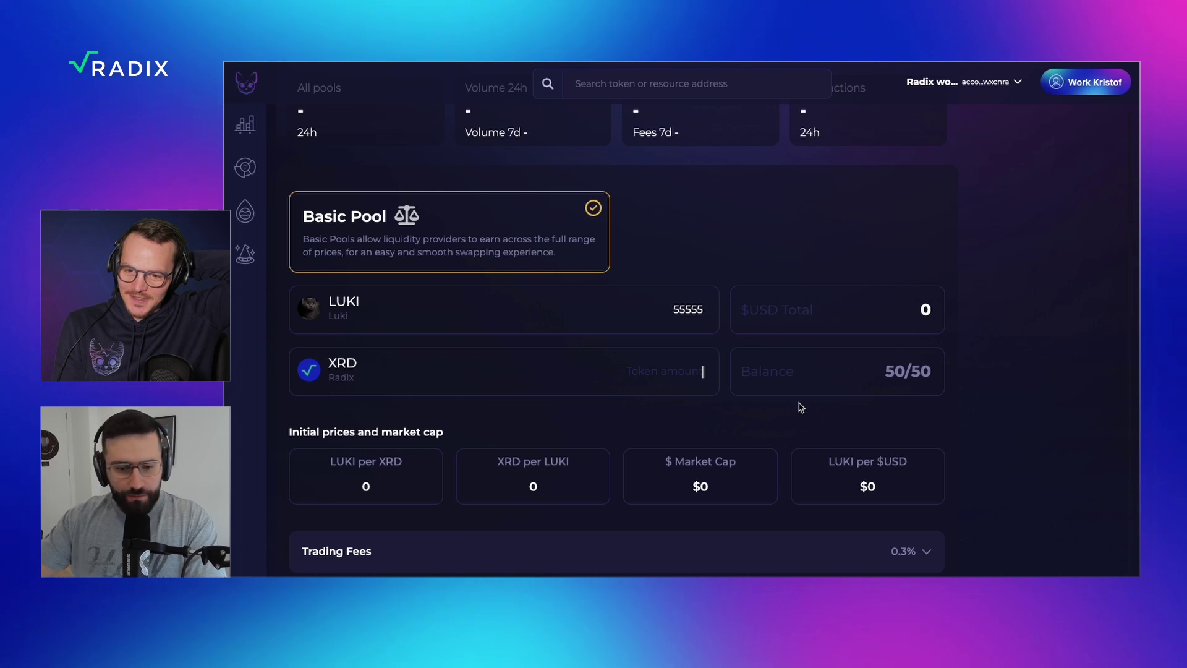
{"action": "scroll", "coordinate": [801, 408], "scroll_direction": "up", "scroll_amount": 3}
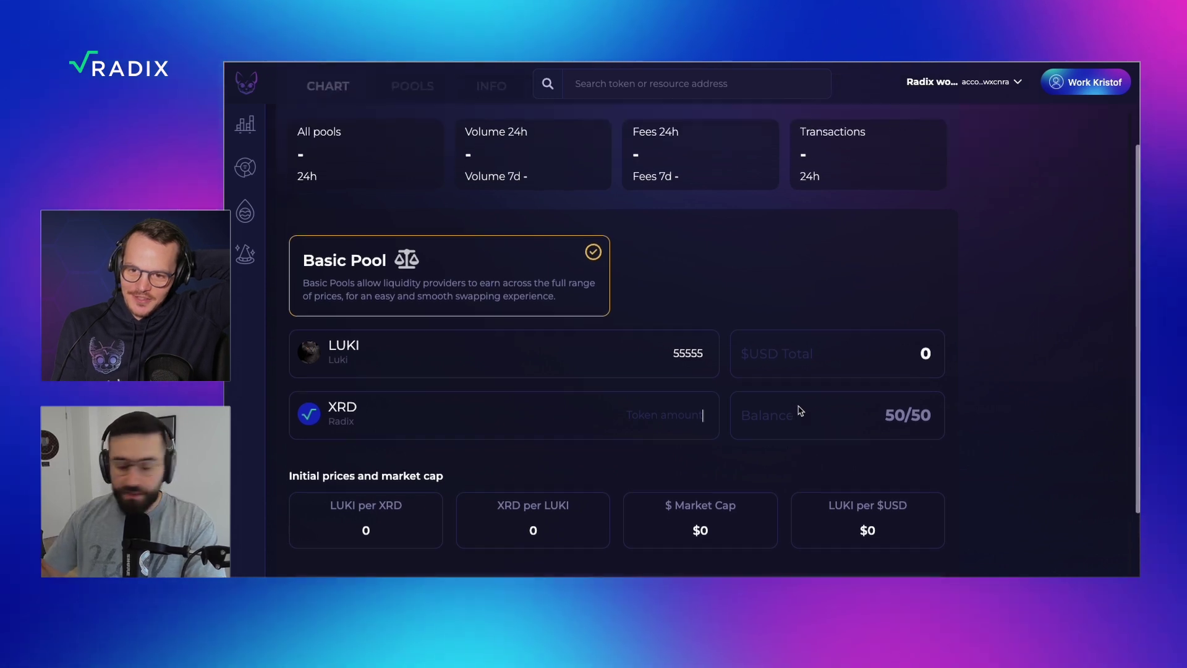
{"action": "scroll", "coordinate": [801, 409], "scroll_direction": "down", "scroll_amount": 2}
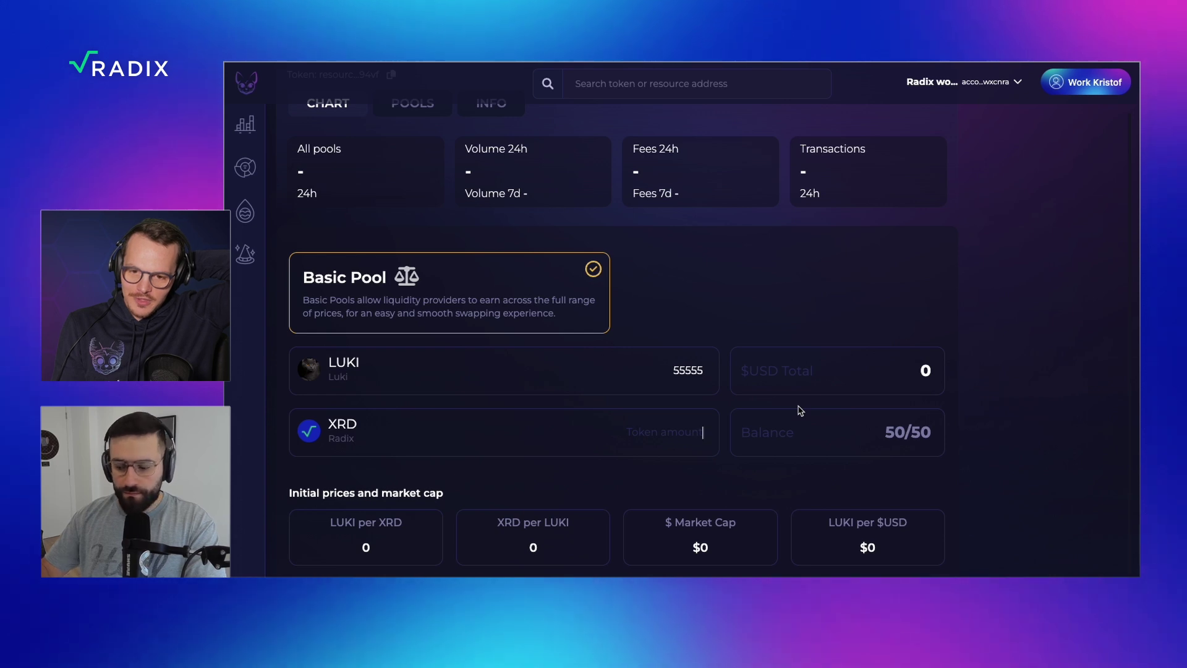
{"action": "scroll", "coordinate": [801, 410], "scroll_direction": "down", "scroll_amount": 1}
{"action": "scroll", "coordinate": [801, 410], "scroll_direction": "up", "scroll_amount": 1}
{"action": "type", "text": "2"}
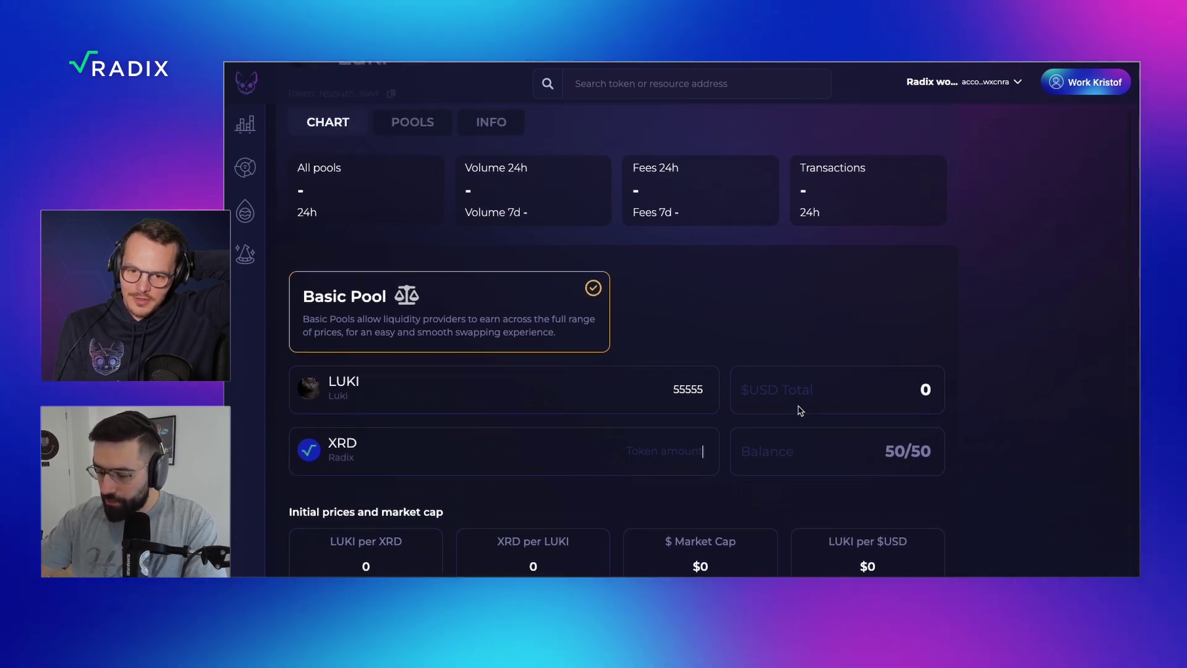
{"action": "type", "text": "90"}
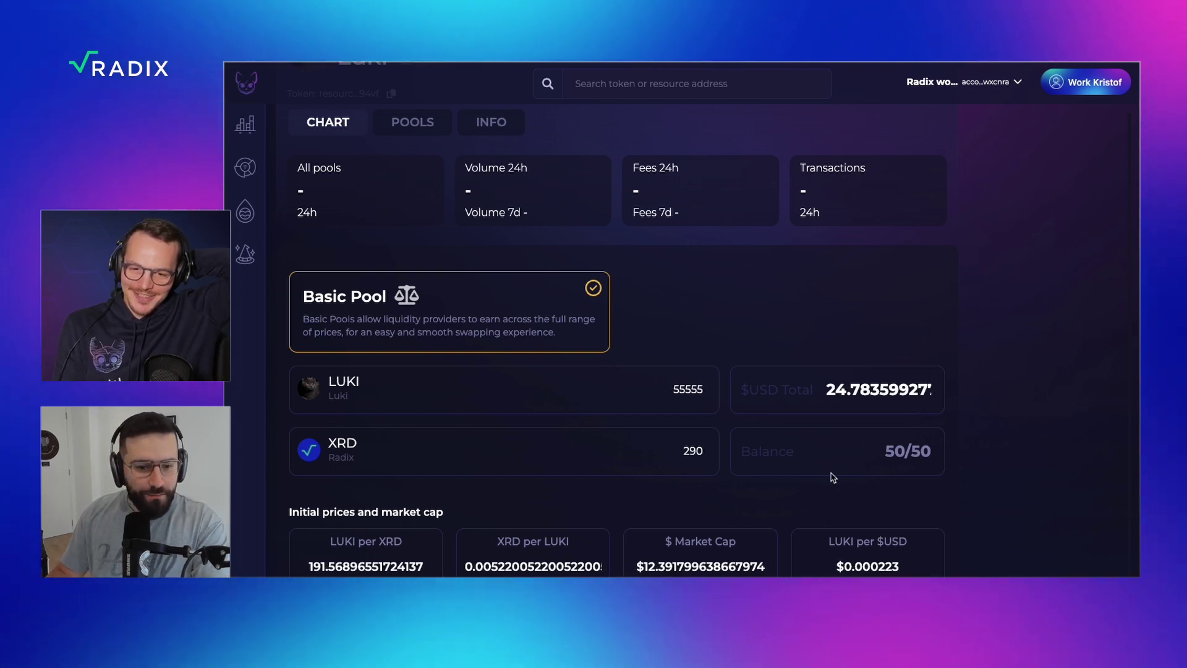
Examine the Basic Pool's token amounts, USD total, initial prices, market cap and trading fees
{"action": "scroll", "coordinate": [829, 485], "scroll_direction": "down", "scroll_amount": 3}
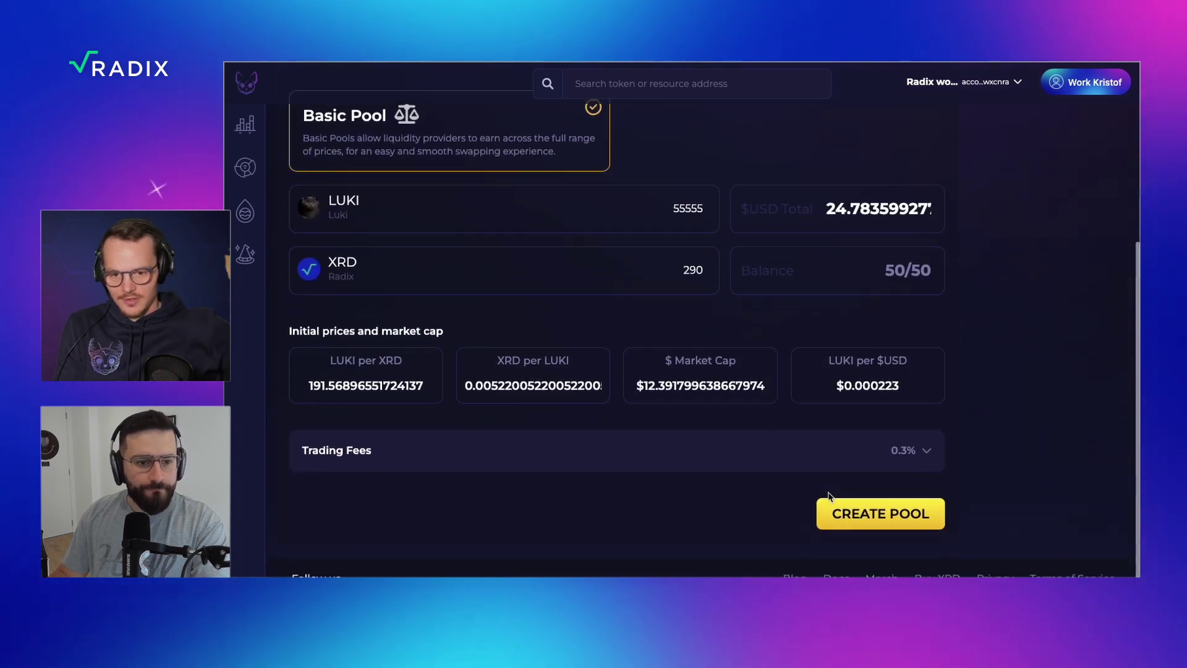
{"action": "scroll", "coordinate": [829, 494], "scroll_direction": "up", "scroll_amount": 3}
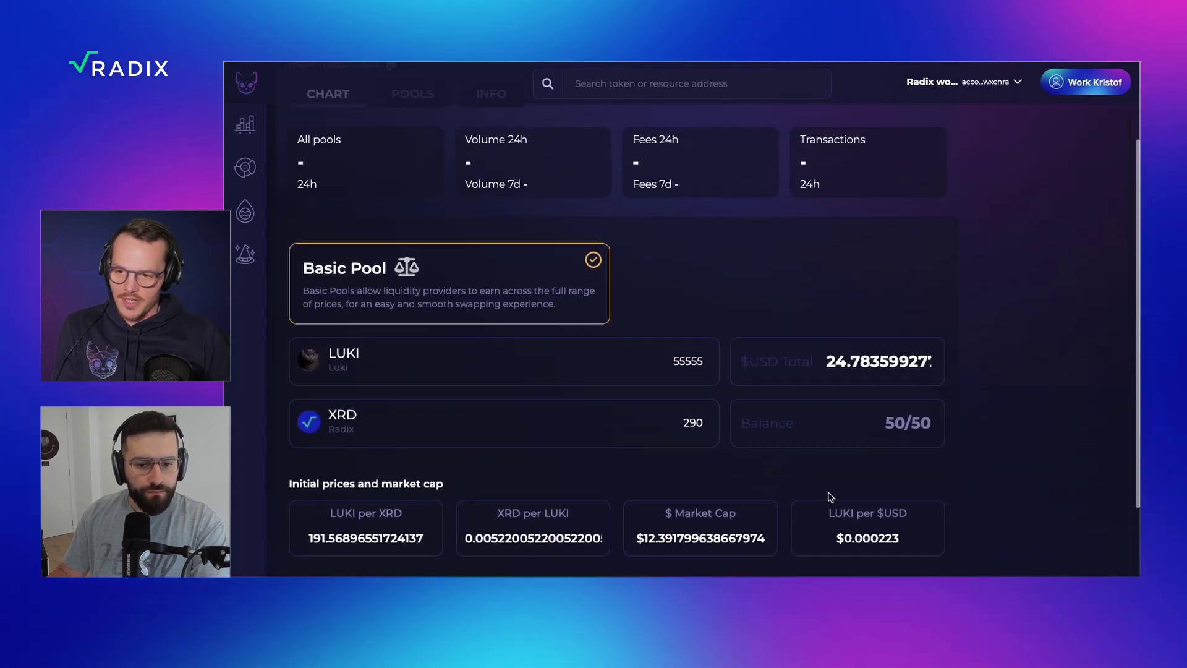
{"action": "scroll", "coordinate": [829, 496], "scroll_direction": "down", "scroll_amount": 1}
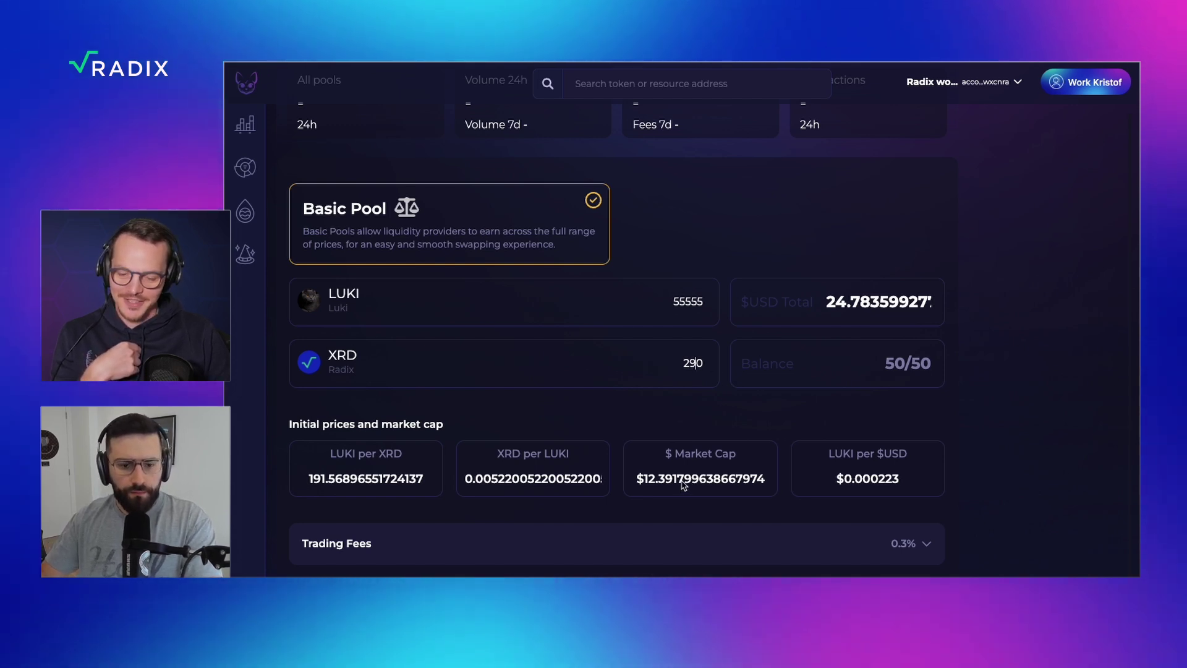
{"action": "scroll", "coordinate": [683, 485], "scroll_direction": "up", "scroll_amount": 3}
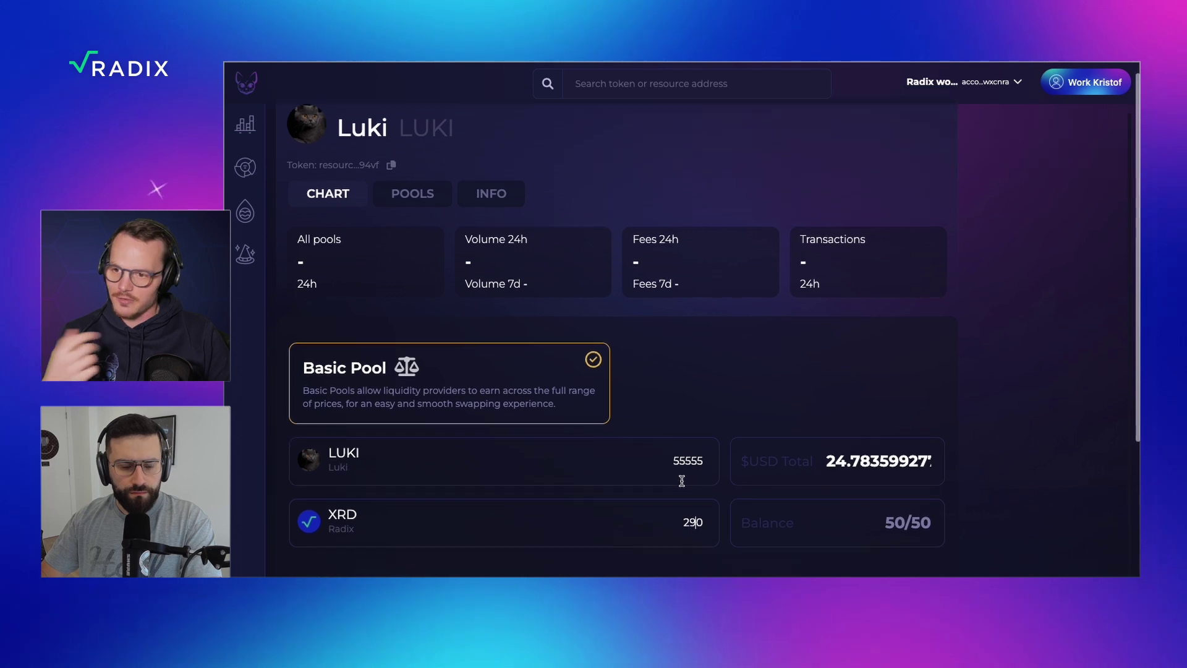
{"action": "scroll", "coordinate": [682, 481], "scroll_direction": "down", "scroll_amount": 2}
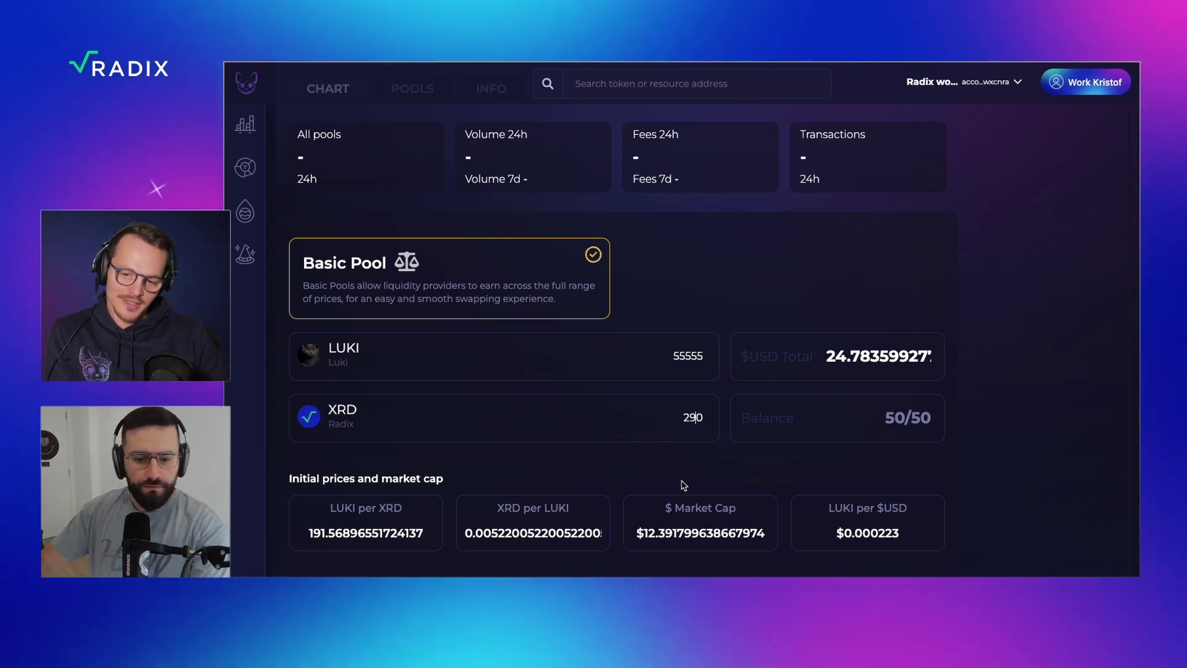
{"action": "scroll", "coordinate": [683, 485], "scroll_direction": "down", "scroll_amount": 3}
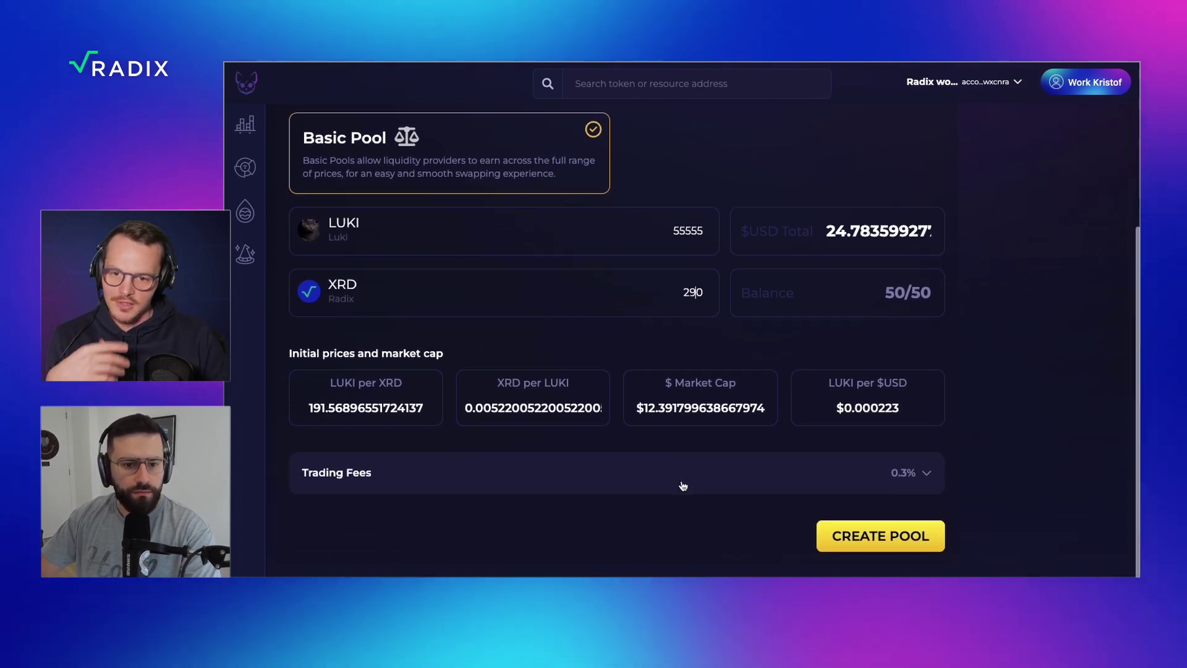
{"action": "scroll", "coordinate": [683, 485], "scroll_direction": "down", "scroll_amount": 1}
{"action": "scroll", "coordinate": [683, 486], "scroll_direction": "up", "scroll_amount": 3}
{"action": "scroll", "coordinate": [683, 479], "scroll_direction": "up", "scroll_amount": 1}
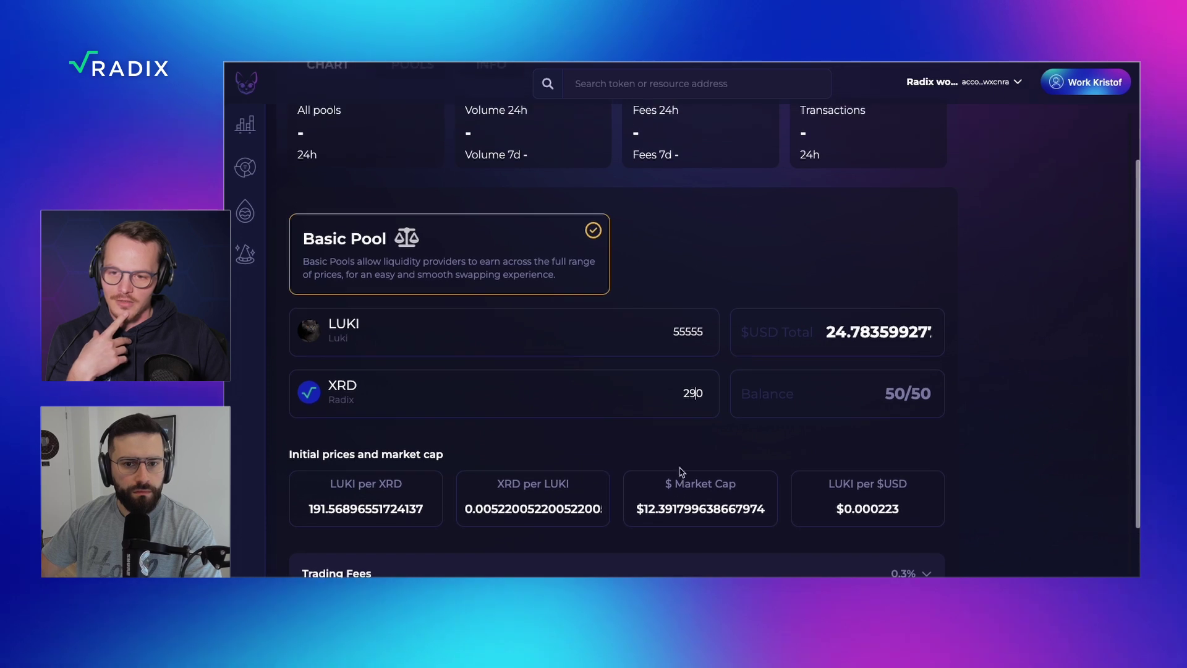
Look through the Luki token's pools, chart and info views
{"action": "scroll", "coordinate": [791, 261], "scroll_direction": "up", "scroll_amount": 3}
{"action": "scroll", "coordinate": [792, 261], "scroll_direction": "up", "scroll_amount": 3}
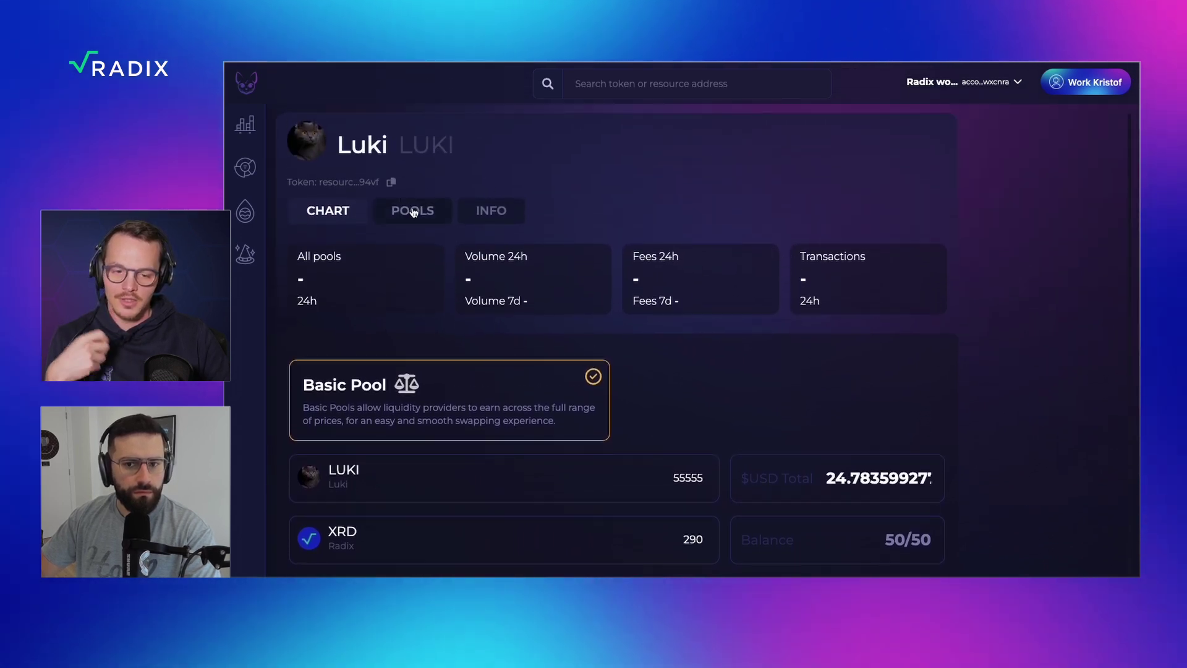
{"action": "left_click", "coordinate": [414, 212]}
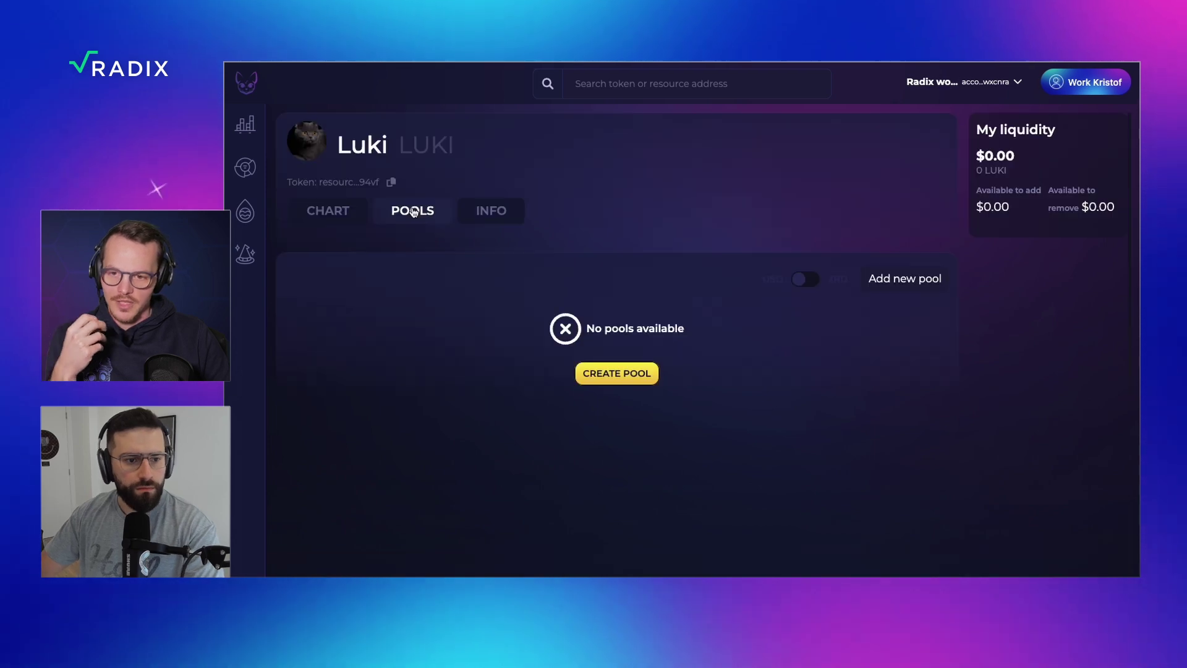
{"action": "left_click", "coordinate": [345, 211]}
{"action": "scroll", "coordinate": [394, 212], "scroll_direction": "down", "scroll_amount": 2}
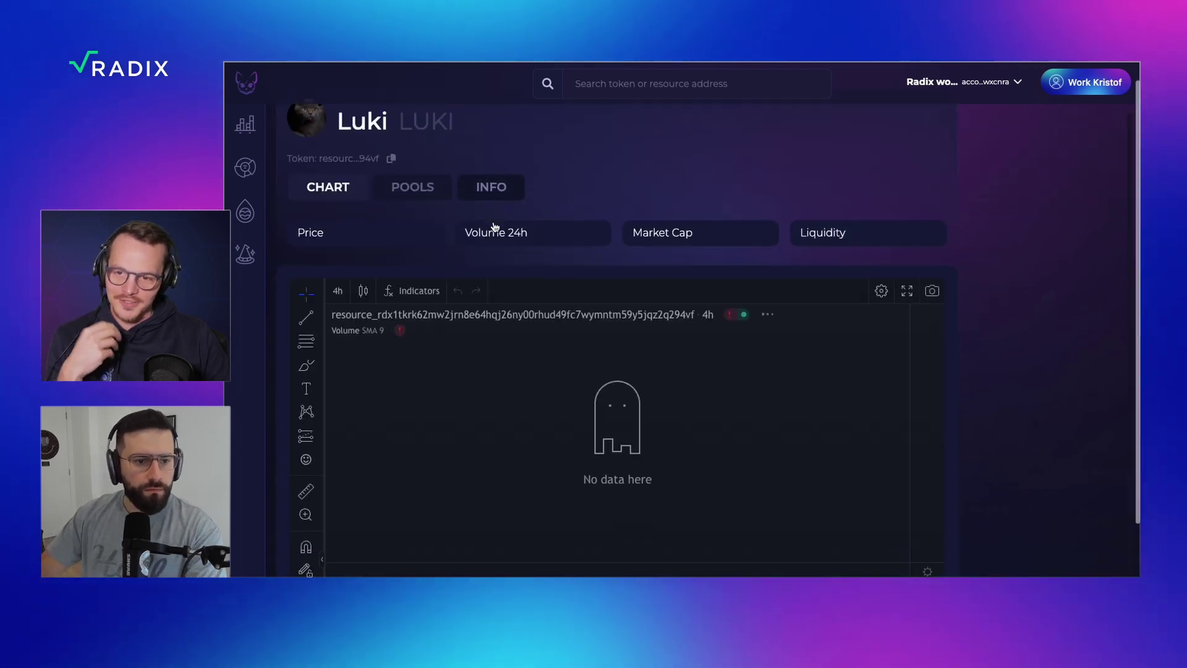
{"action": "scroll", "coordinate": [328, 172], "scroll_direction": "up", "scroll_amount": 2}
{"action": "left_click", "coordinate": [501, 220]}
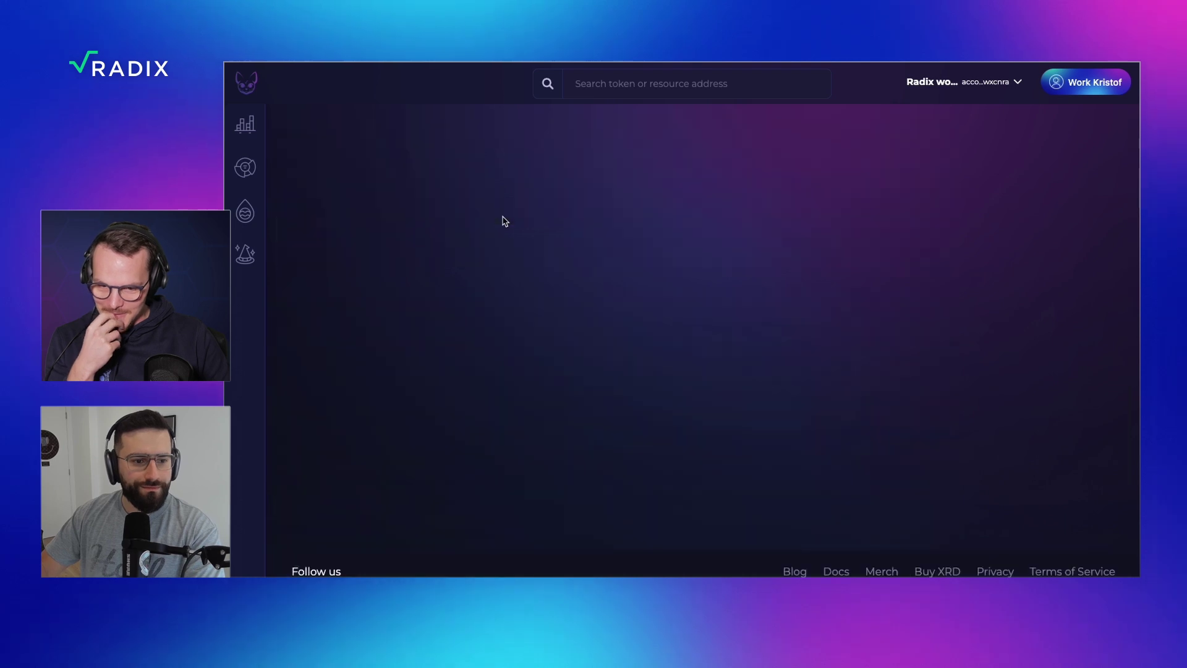
{"action": "left_click", "coordinate": [425, 217]}
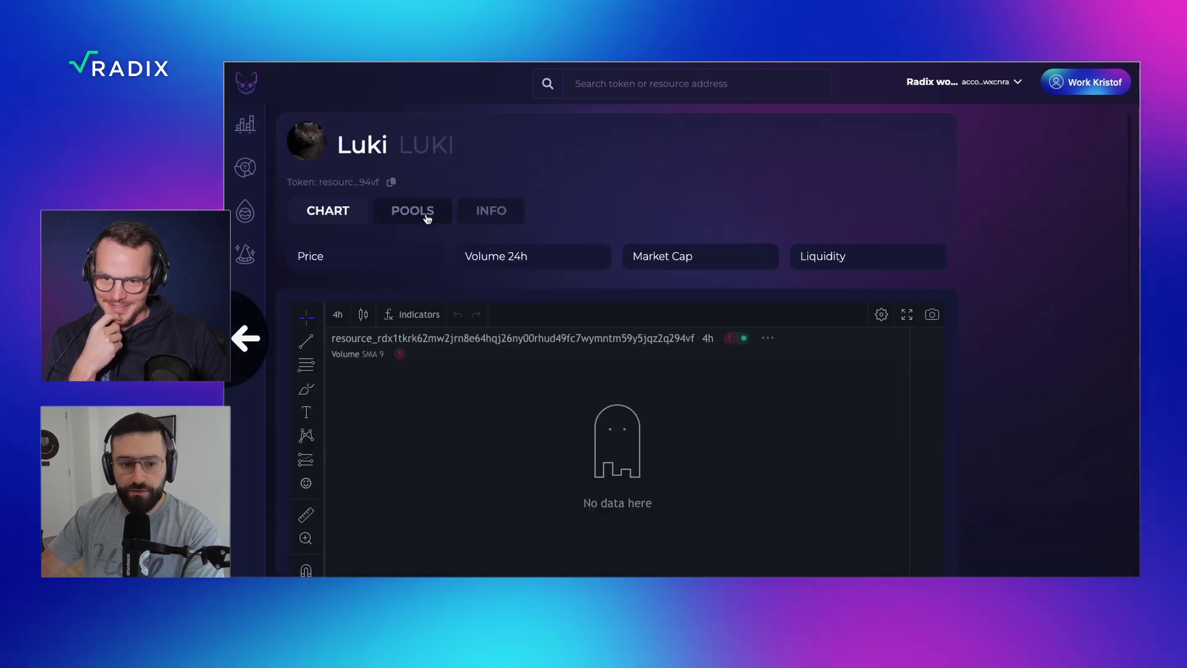
{"action": "left_click", "coordinate": [426, 218]}
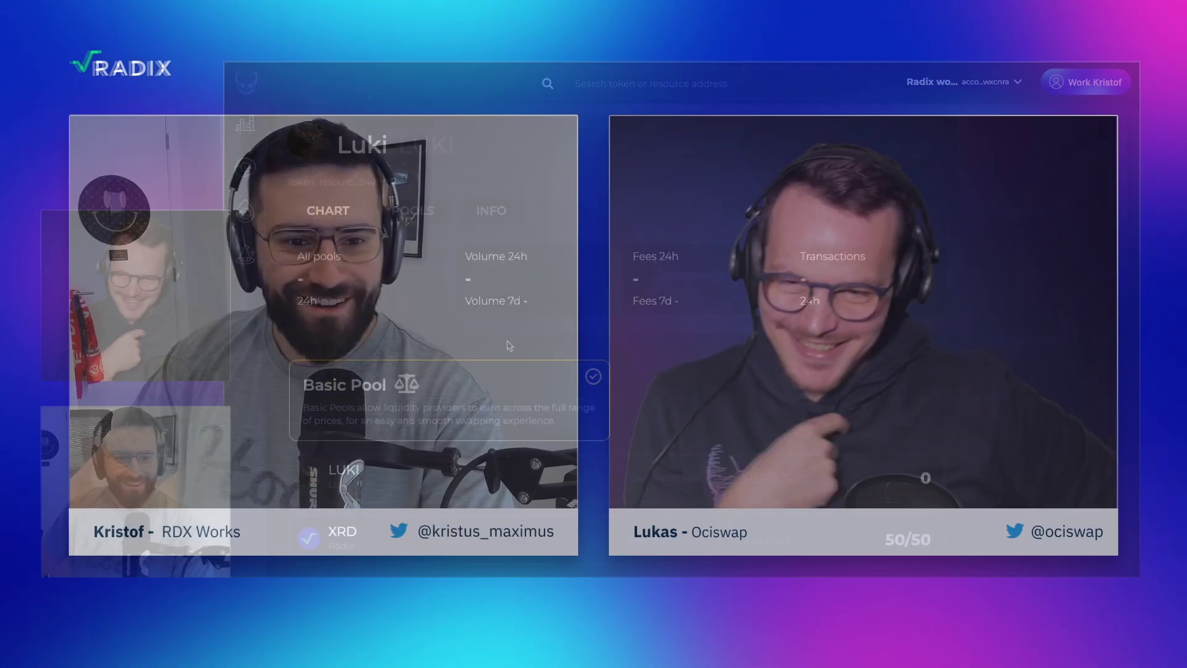